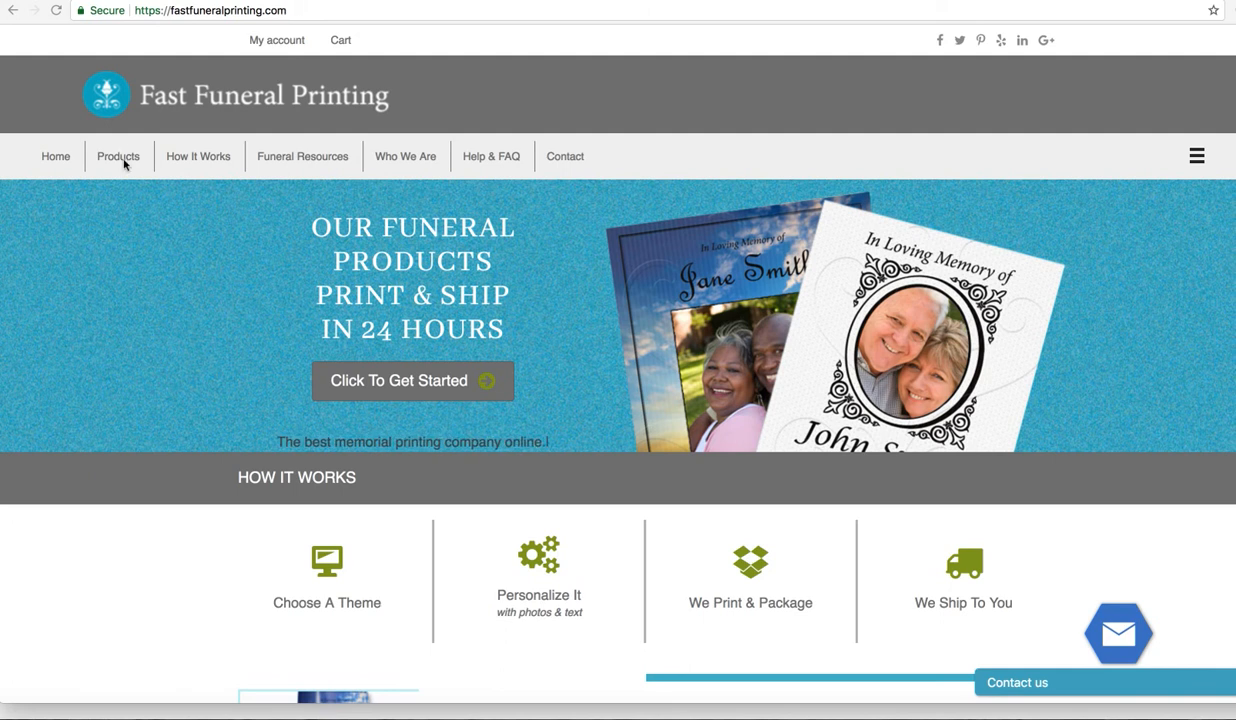
- Look over the home page's How It Works, product options and price list sections
scroll(124, 163, down, 3)
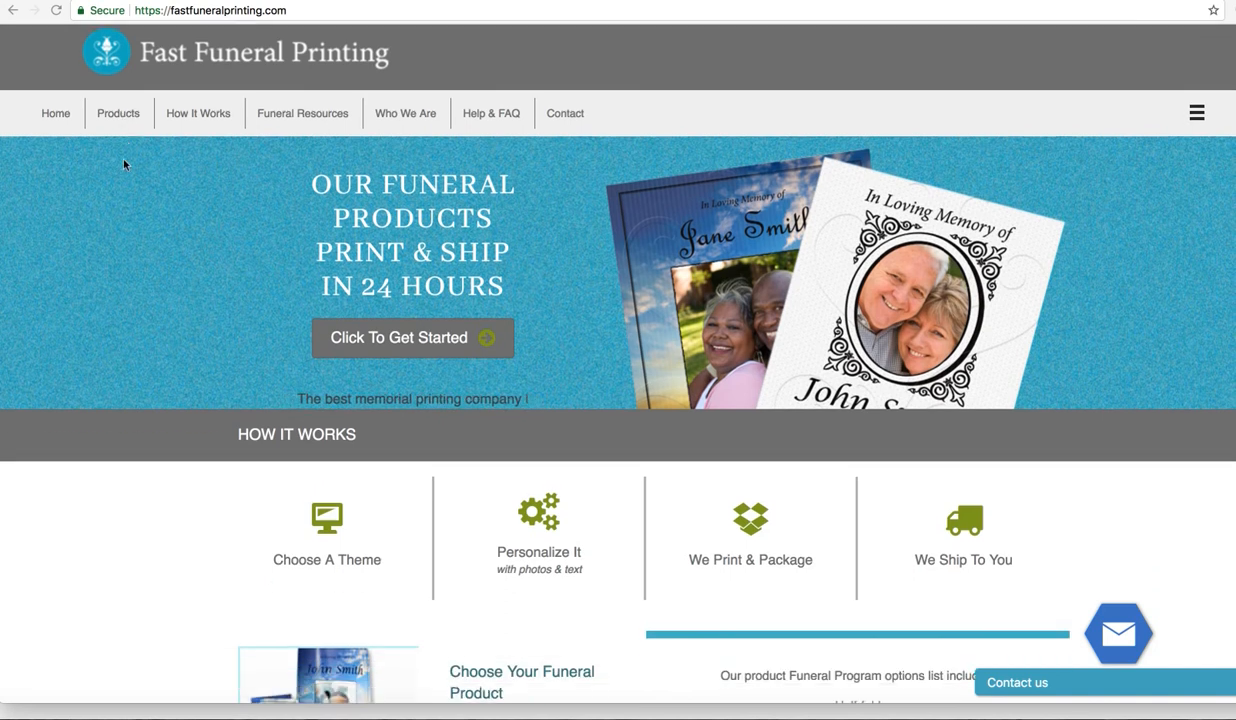
scroll(124, 164, down, 3)
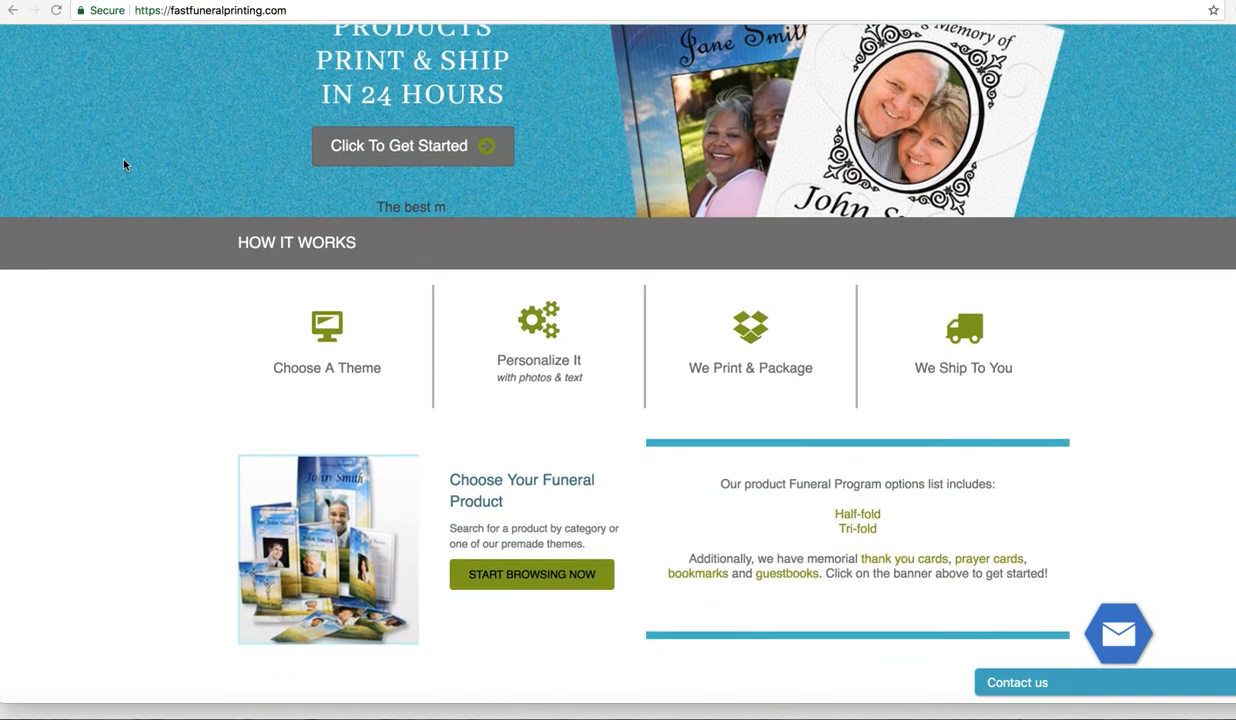
scroll(124, 164, down, 1)
scroll(124, 164, down, 2)
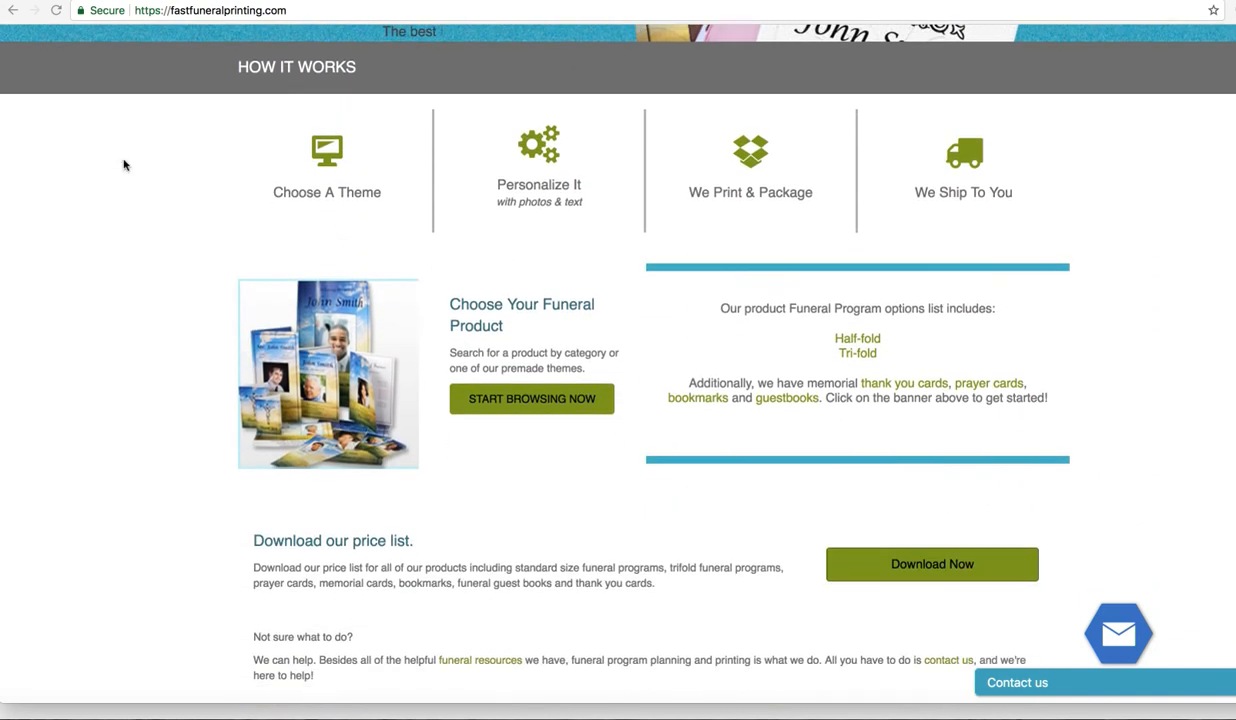
scroll(124, 164, down, 2)
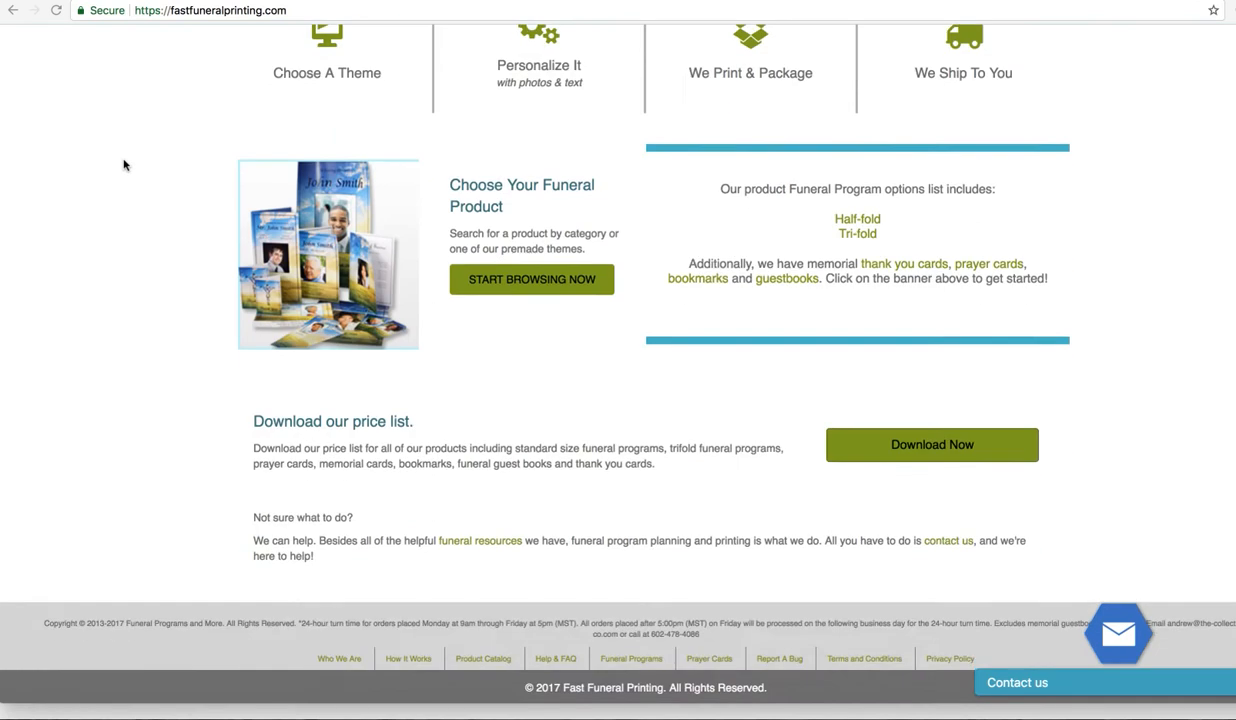
scroll(124, 164, up, 6)
scroll(124, 164, up, 5)
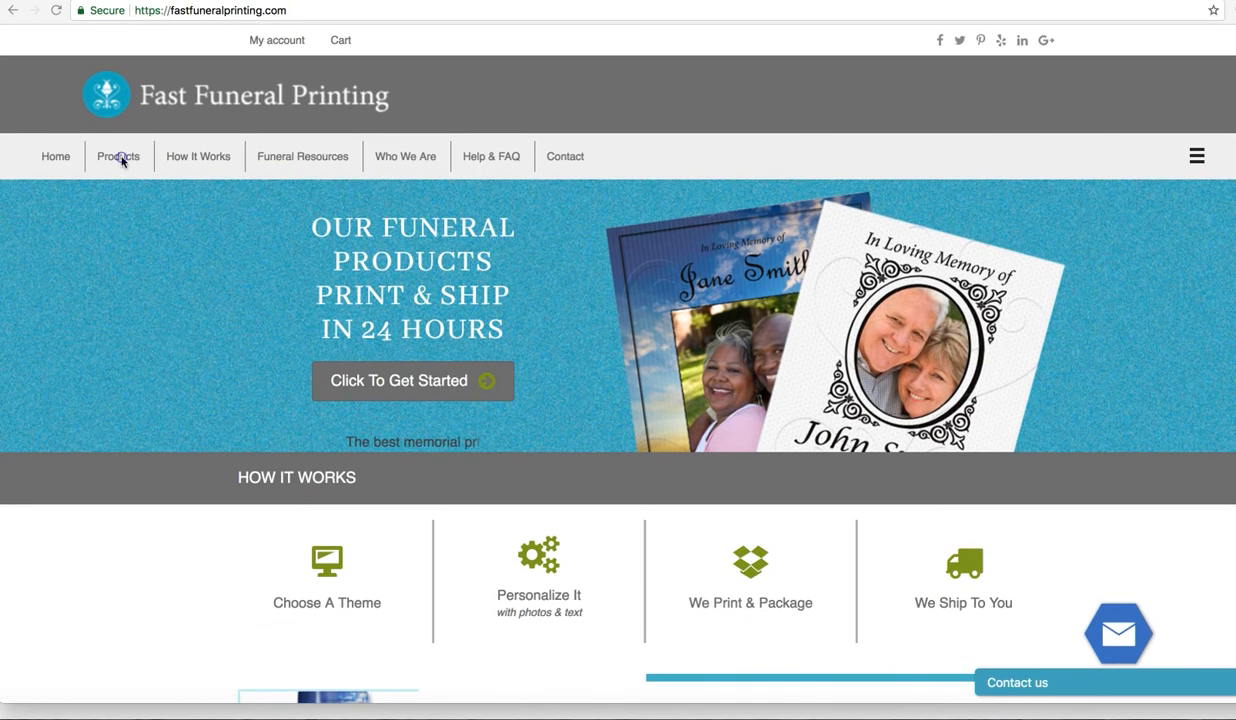
- Open the catalogue of all funeral products and go to the Funeral Prayer Cards category
click(121, 163)
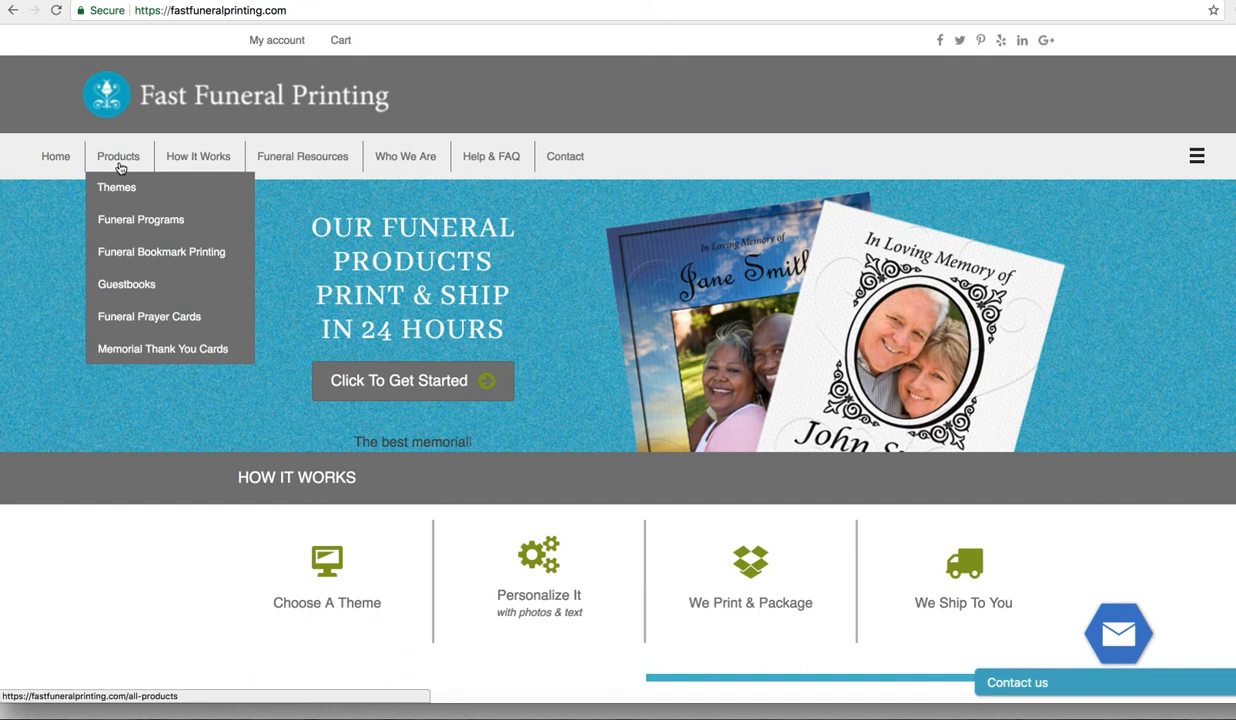
click(120, 160)
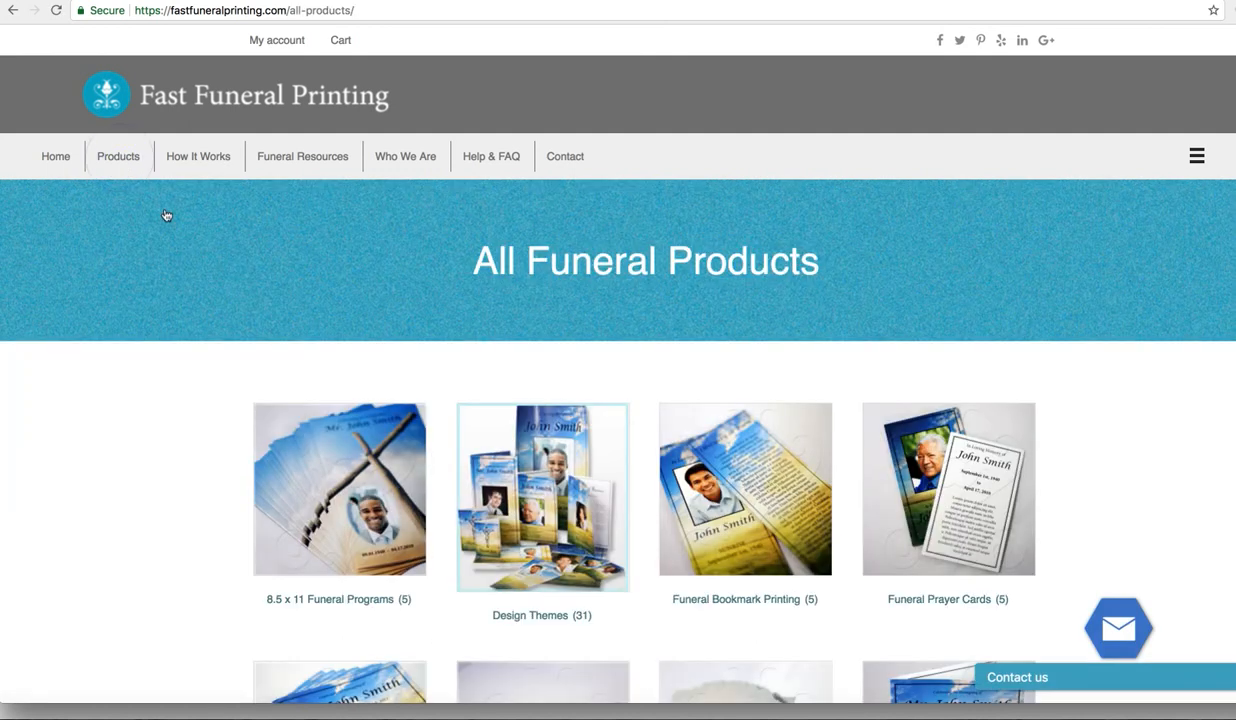
scroll(536, 389, down, 3)
scroll(536, 389, down, 1)
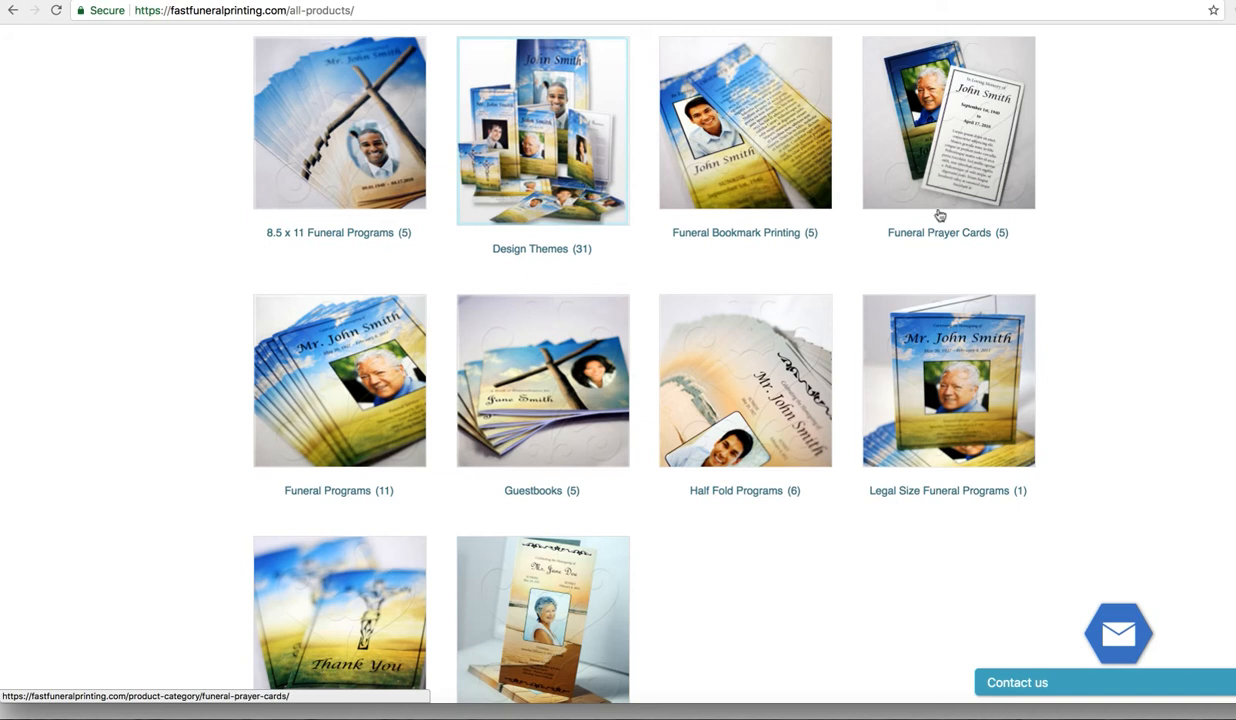
click(945, 160)
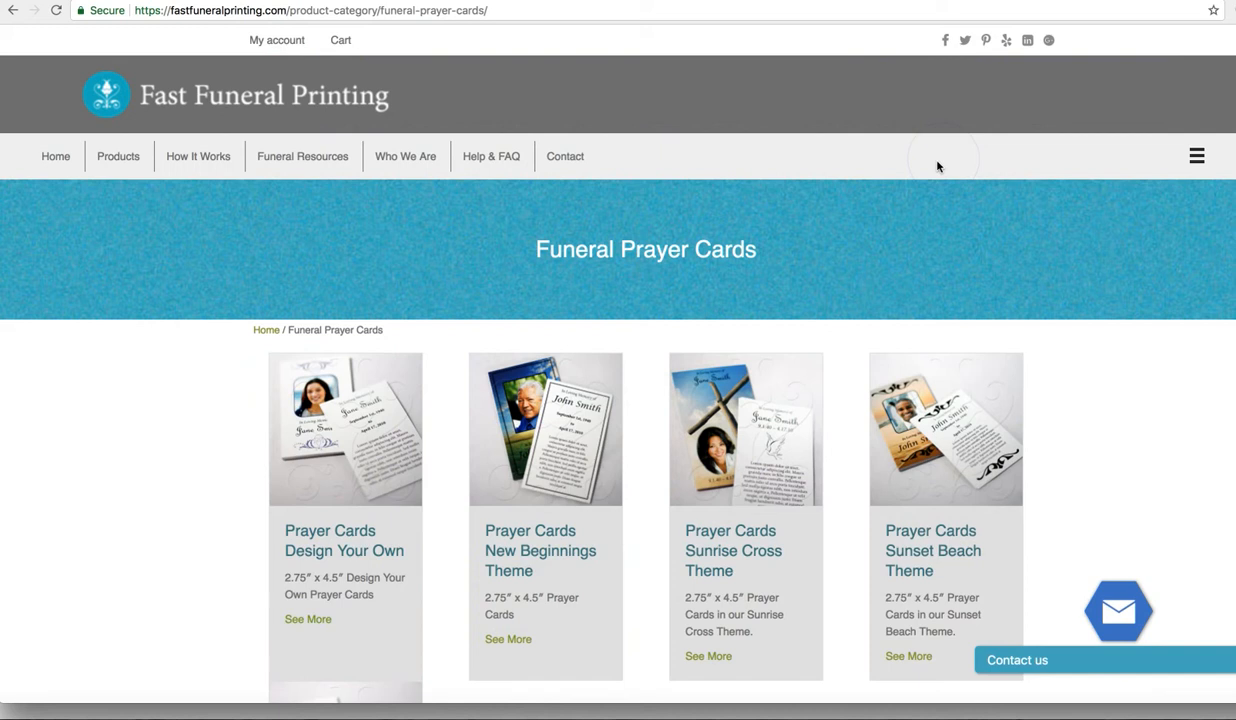
- Open the Prayer Cards Sunset Beach Theme product from the prayer card themes
scroll(813, 345, down, 3)
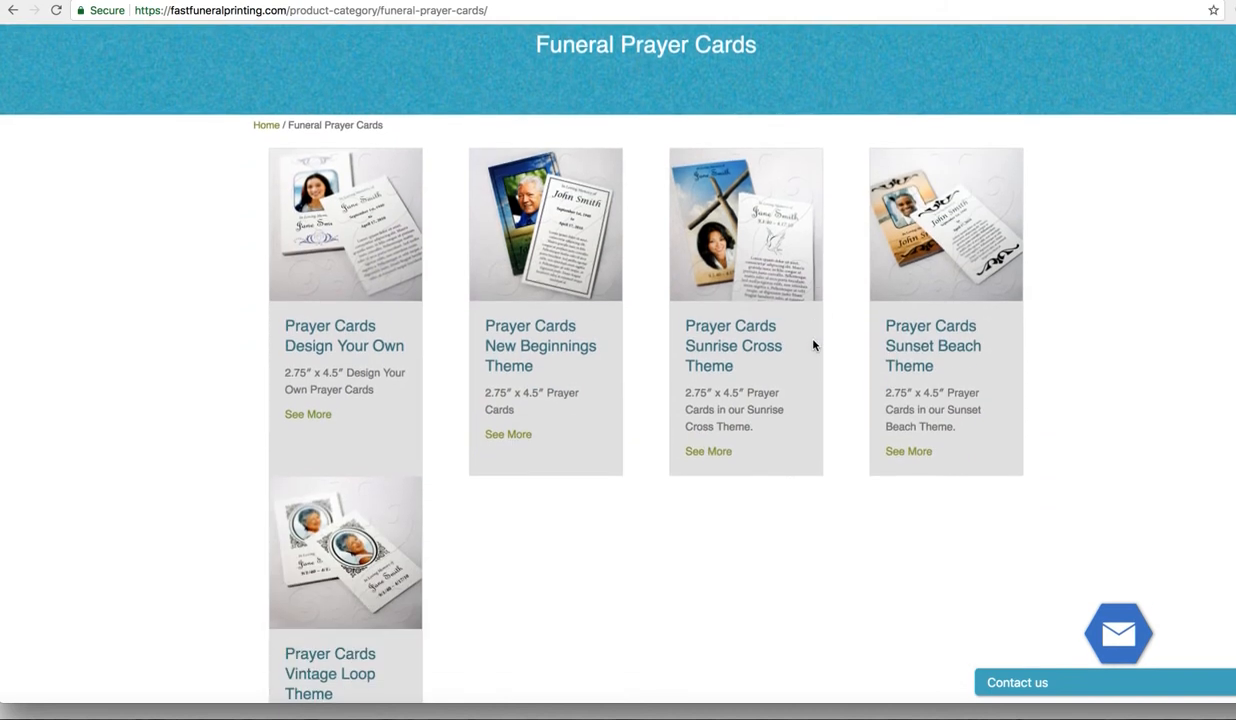
scroll(813, 345, down, 1)
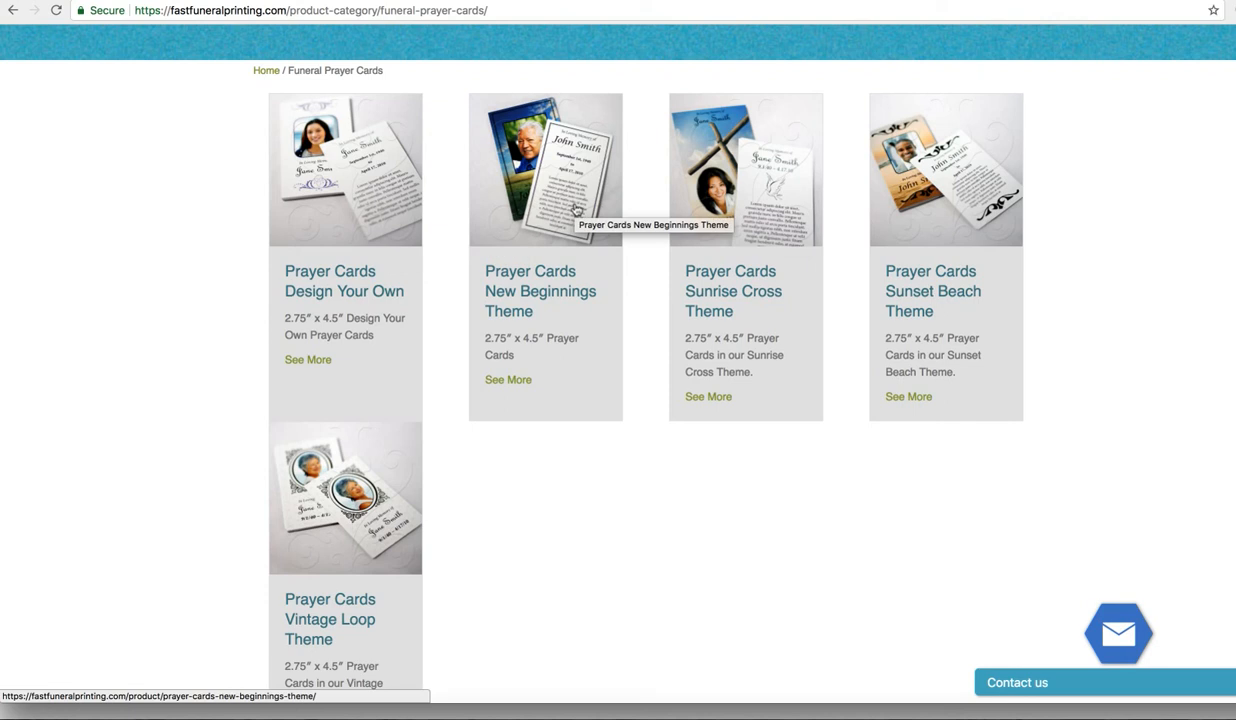
click(916, 295)
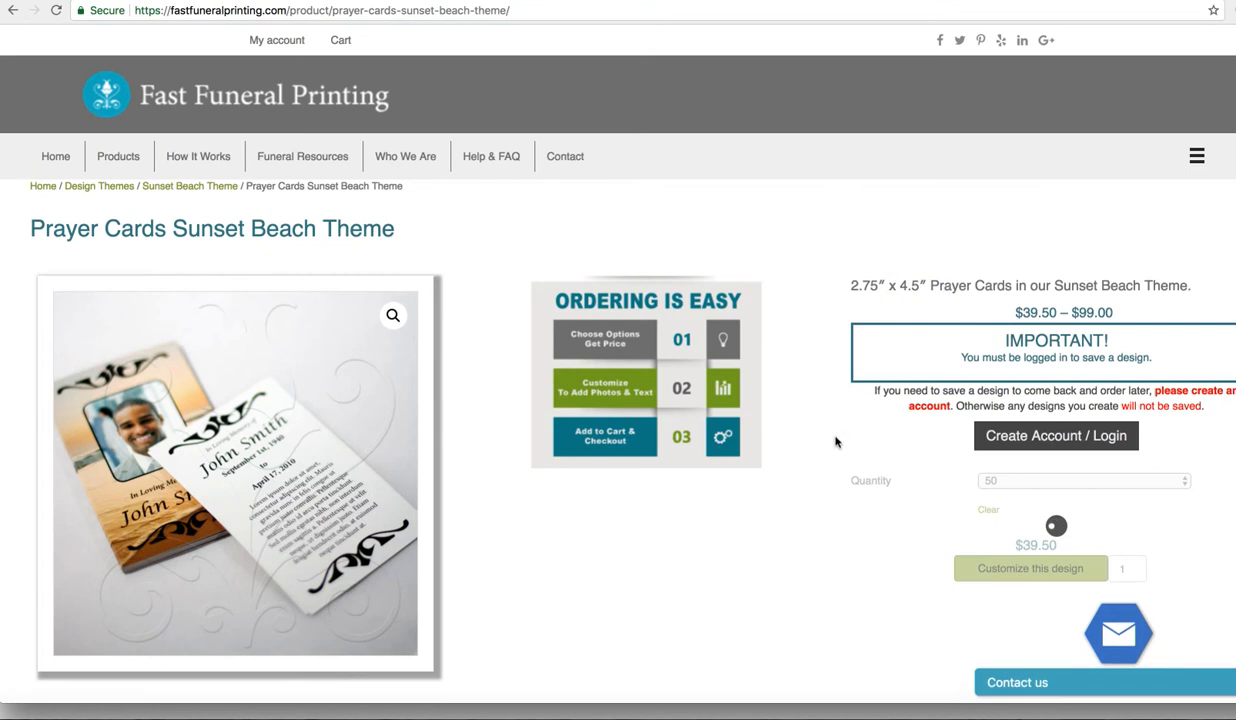
- Set the prayer card quantity to 100 and open the design for customizing
scroll(837, 438, down, 3)
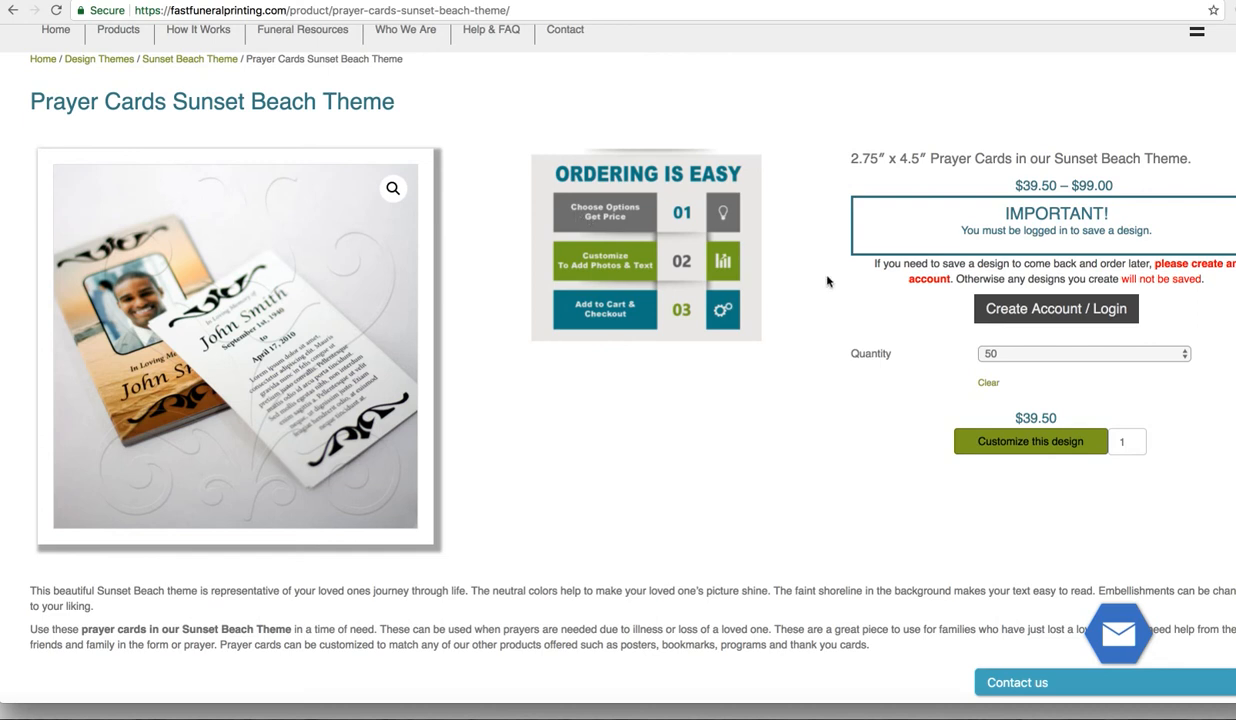
click(992, 354)
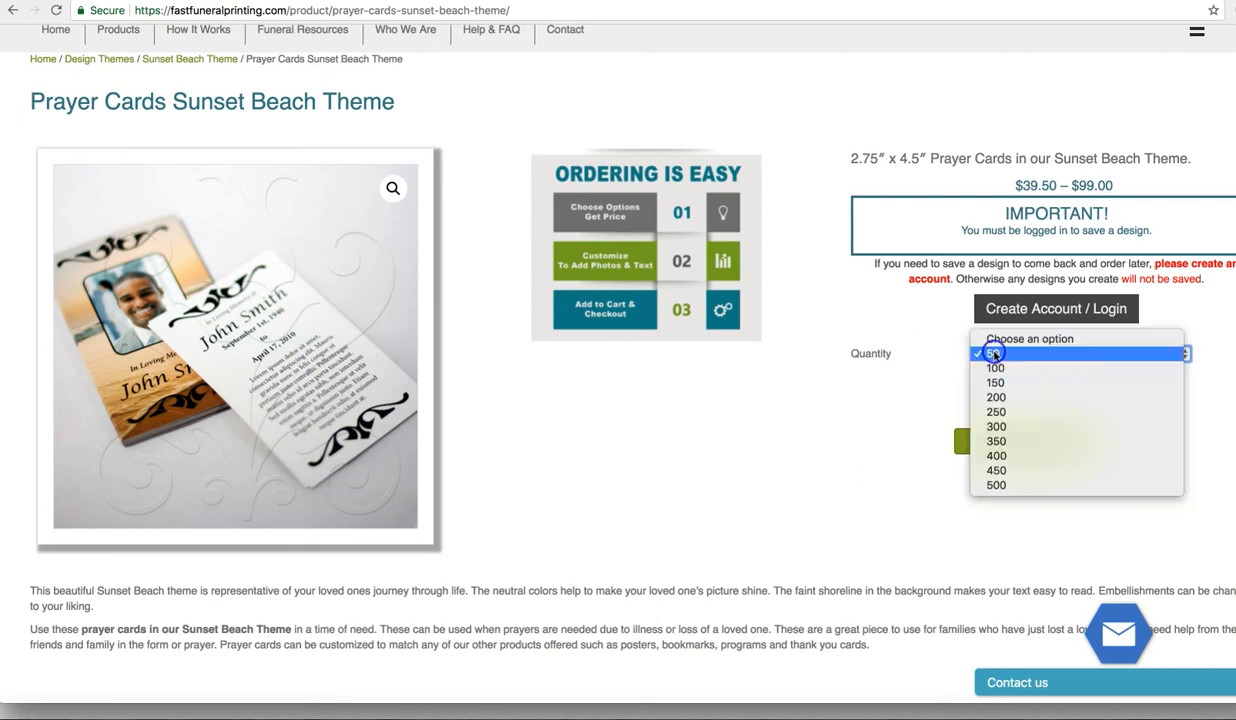
click(995, 368)
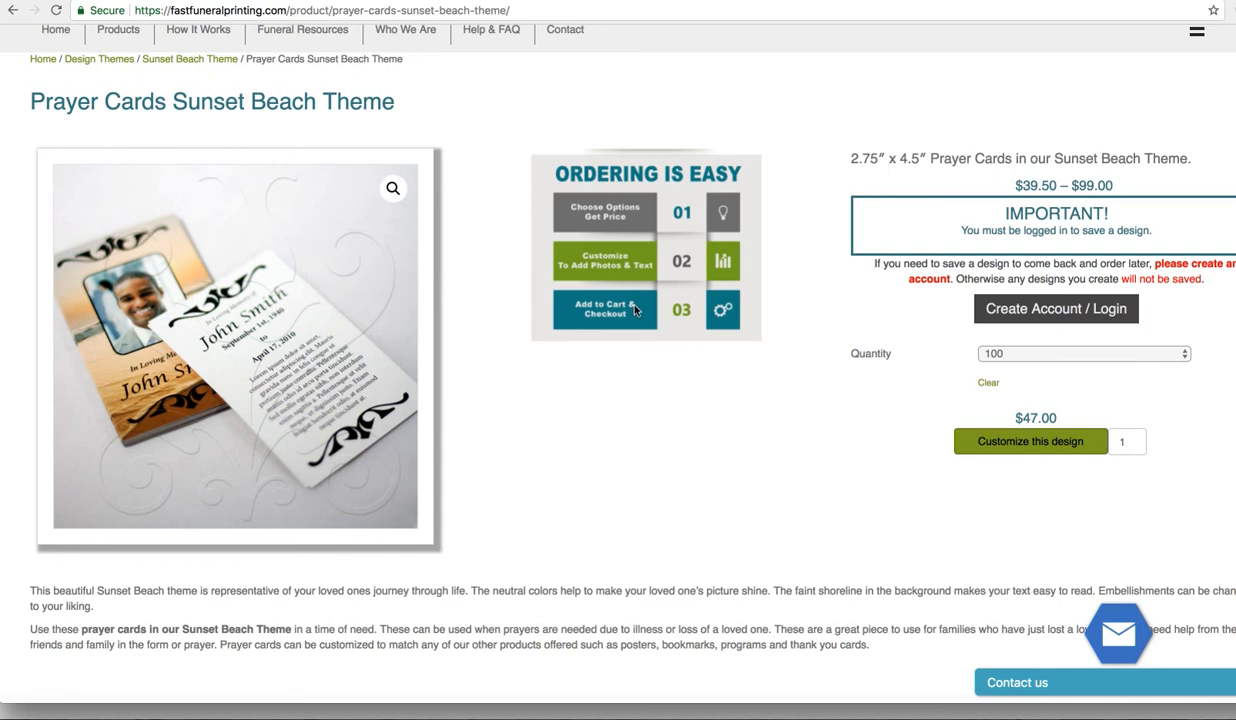
click(995, 446)
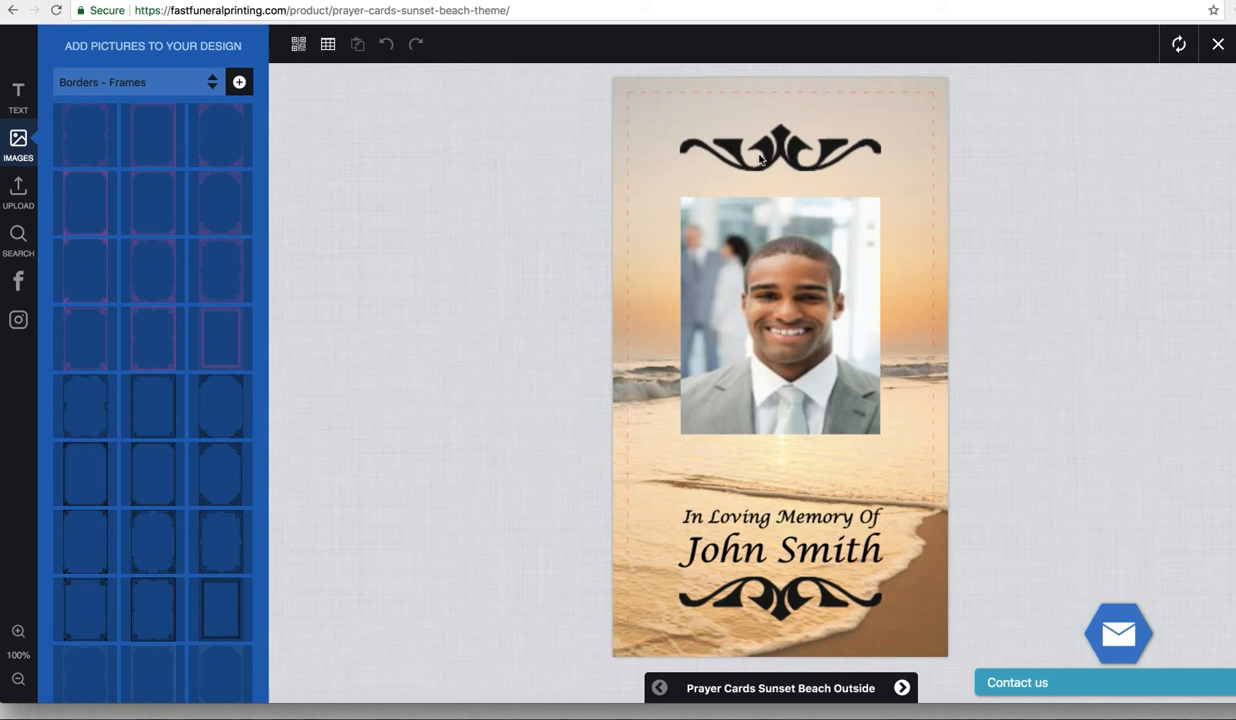
- Examine the editor's options for adding text, library images, uploads, Pixabay pictures, and Facebook or Instagram photos
click(26, 103)
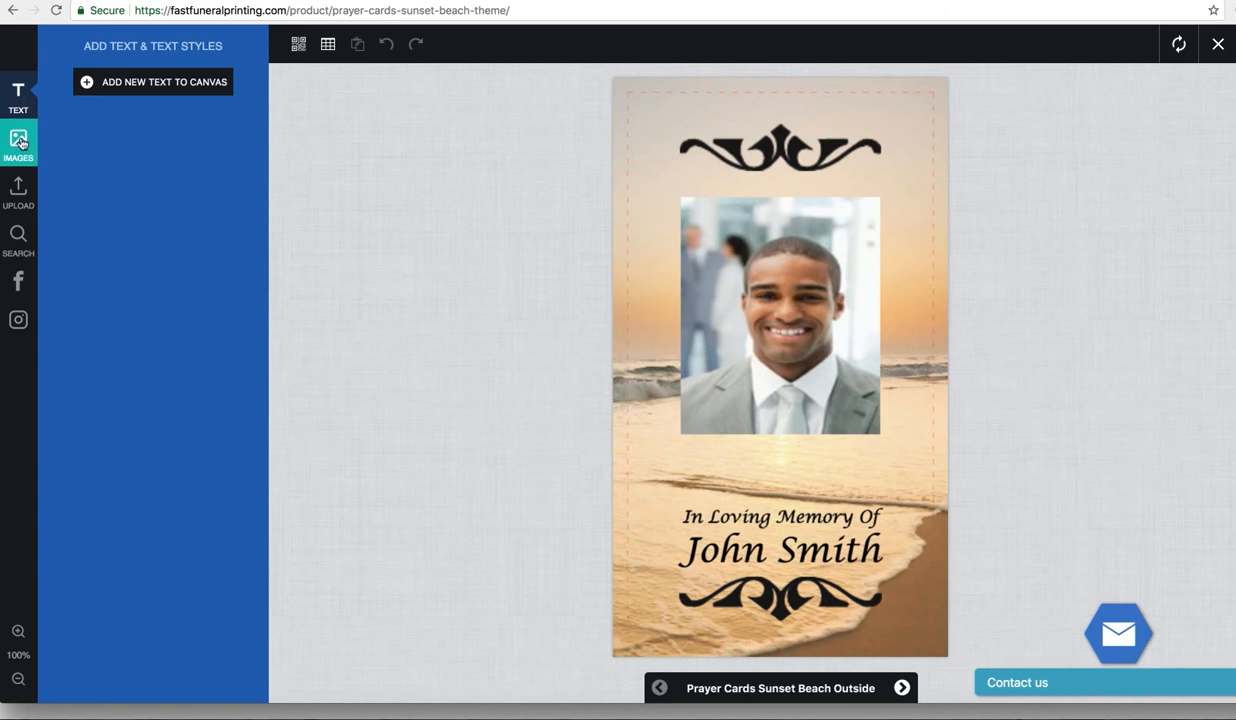
click(20, 140)
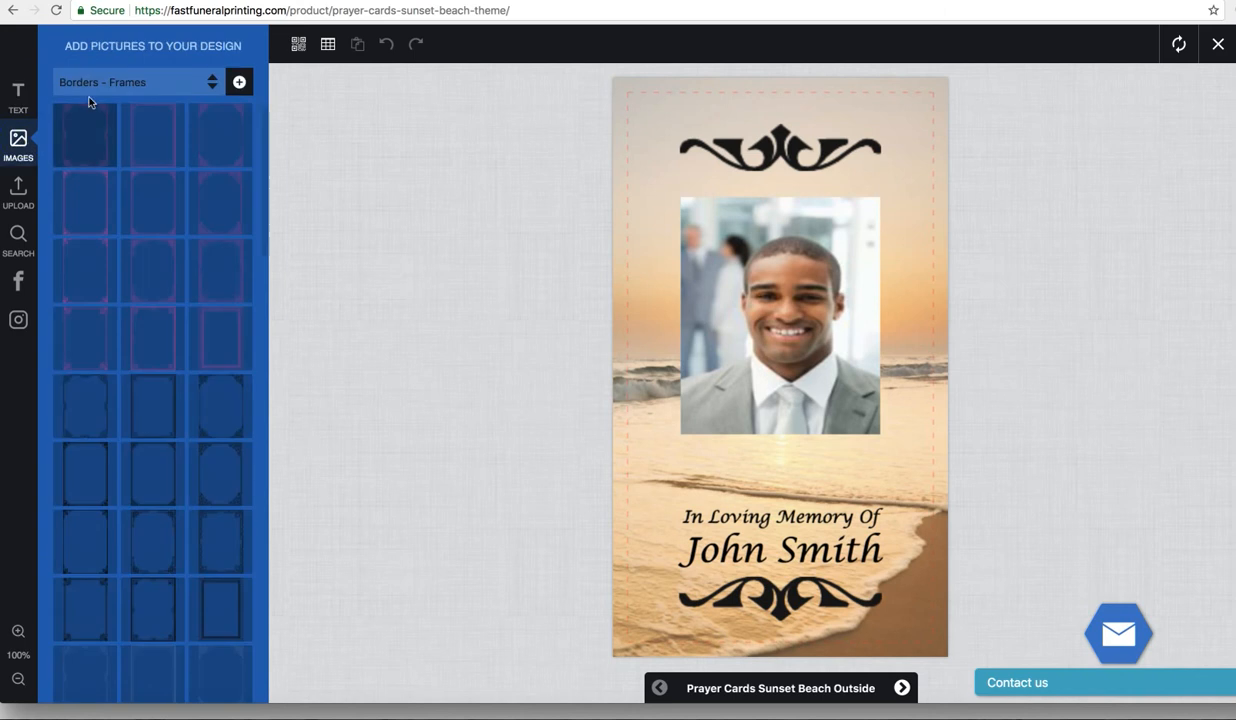
click(111, 85)
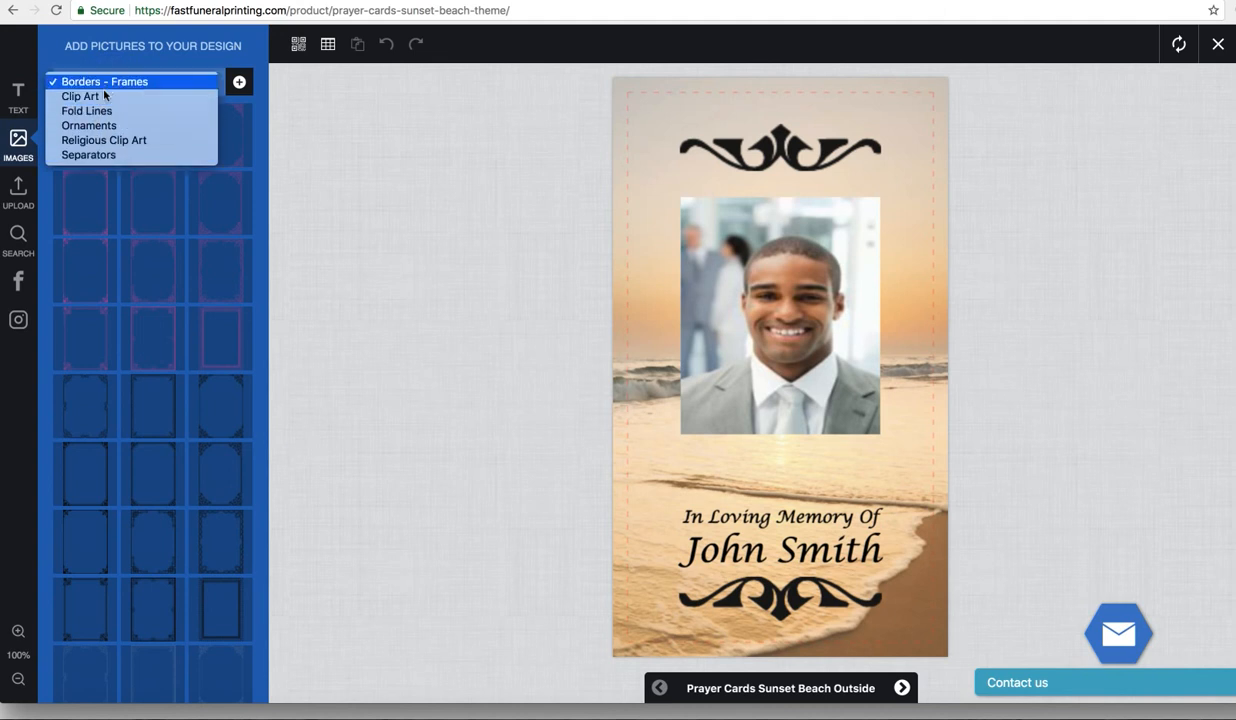
click(88, 155)
click(22, 193)
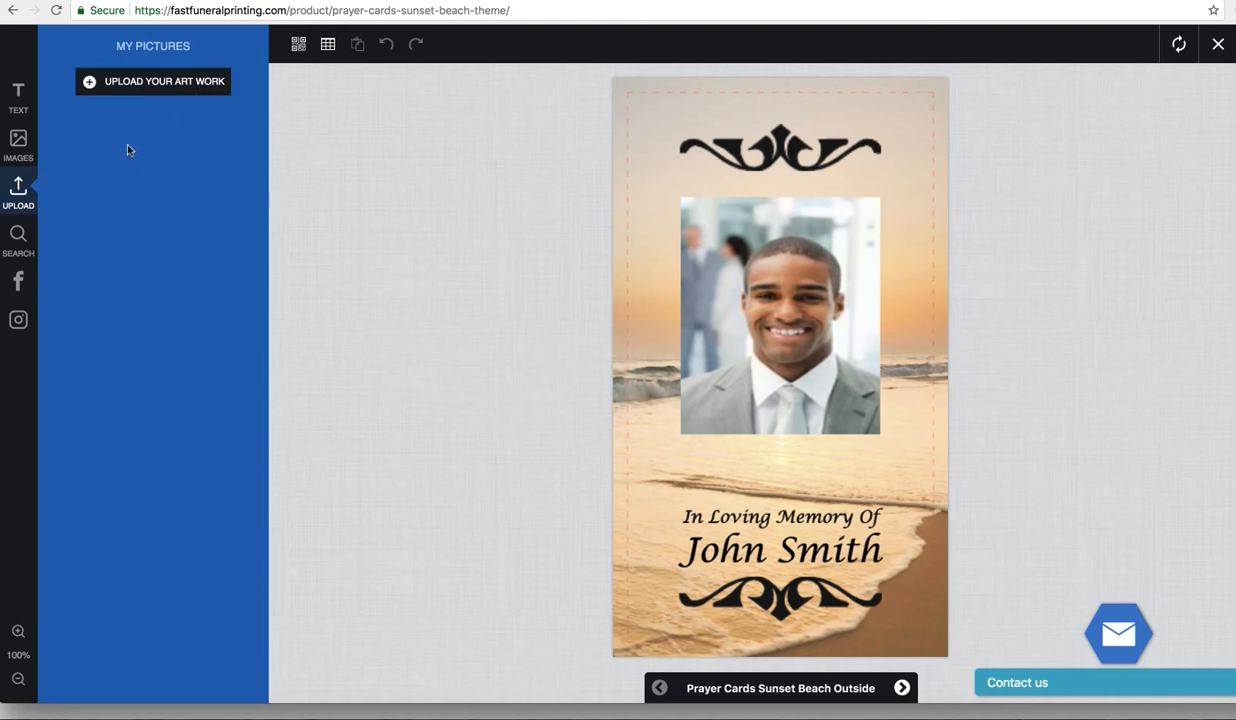
click(21, 240)
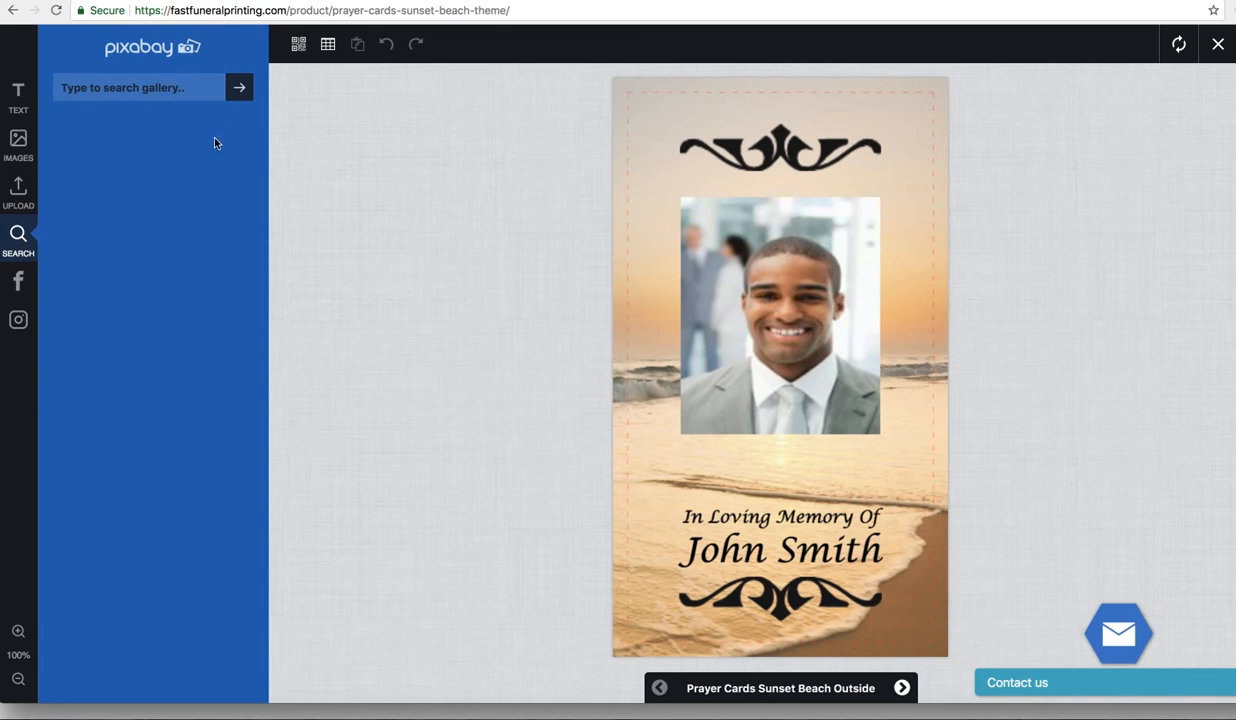
click(20, 281)
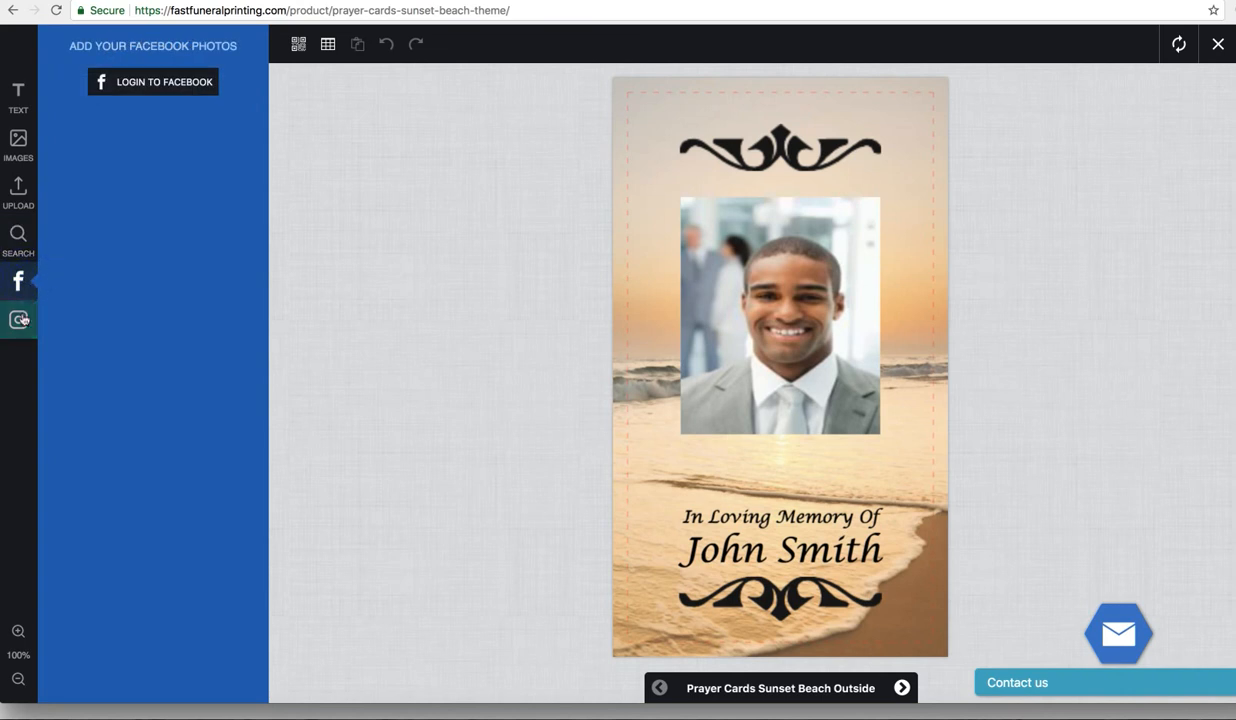
click(20, 320)
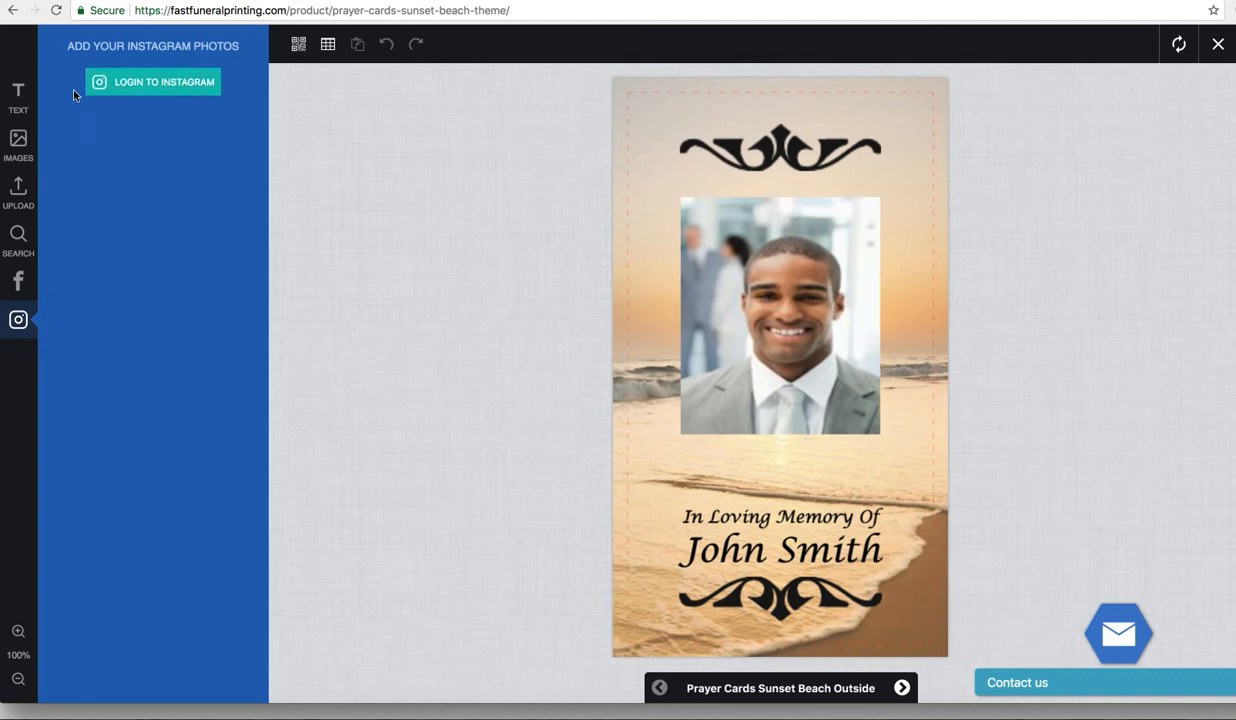
click(20, 95)
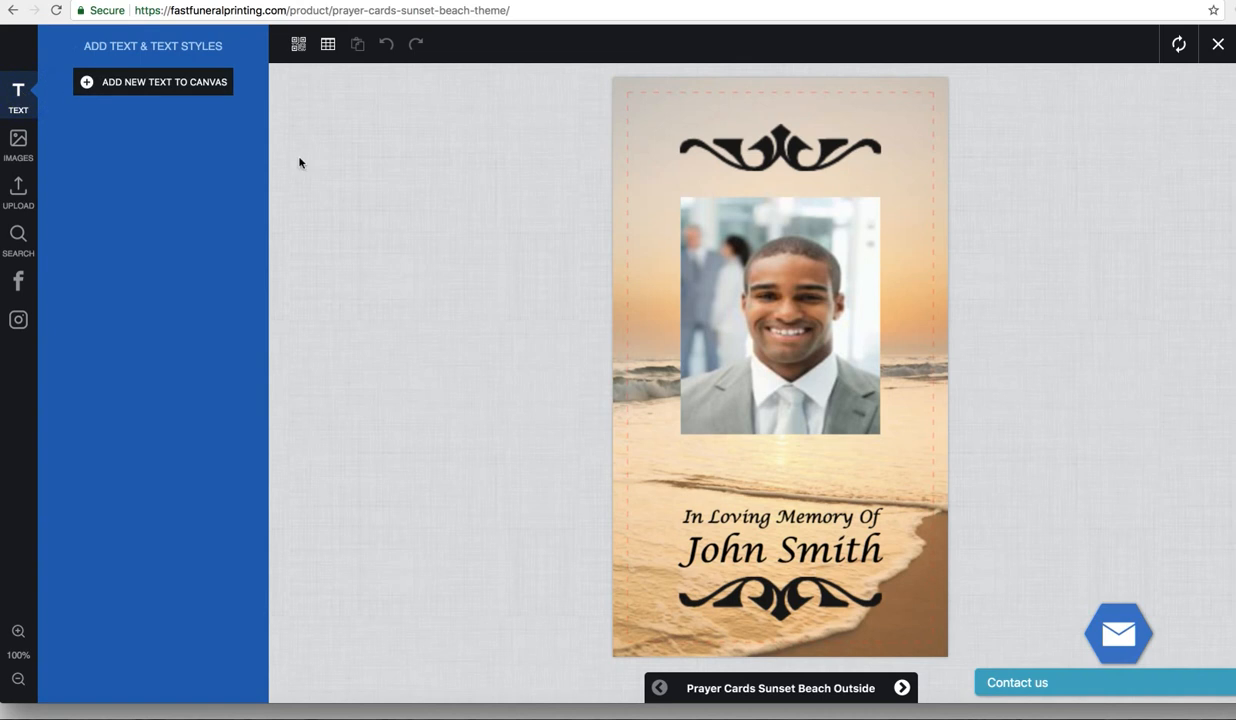
- Try horizontal and vertical centring on the ornament above the photo, and align it to the top margin of the card
click(744, 275)
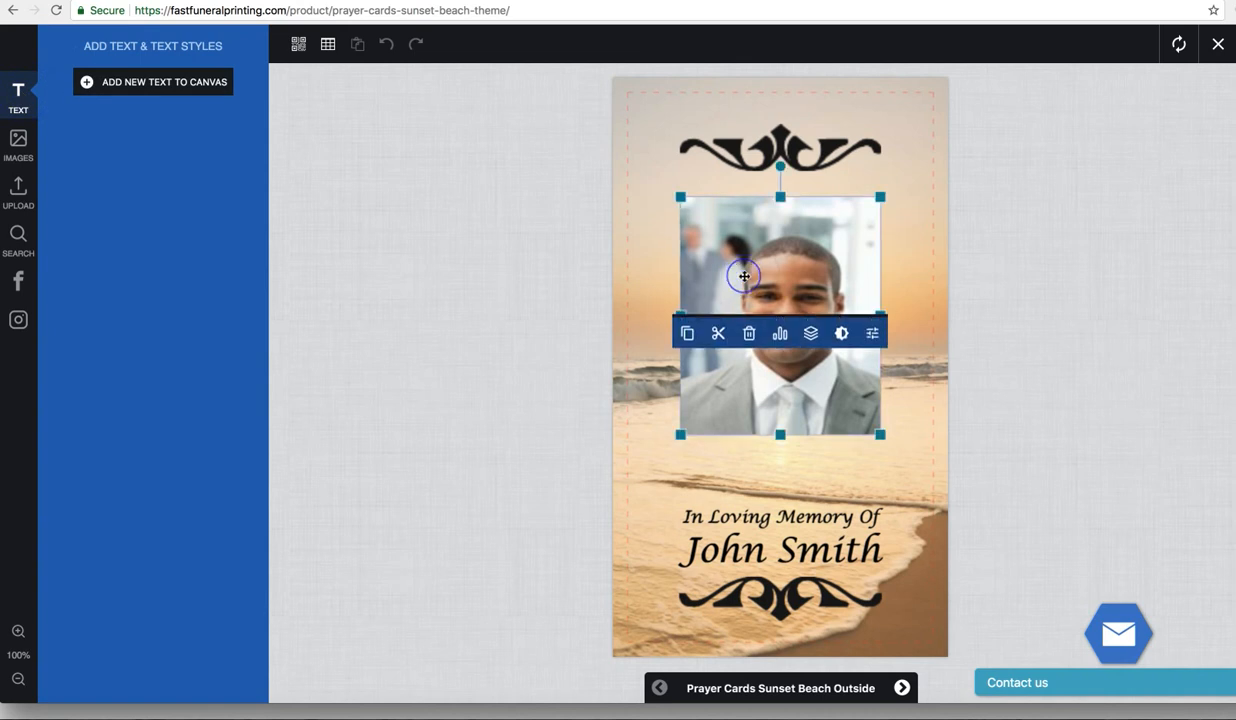
click(745, 157)
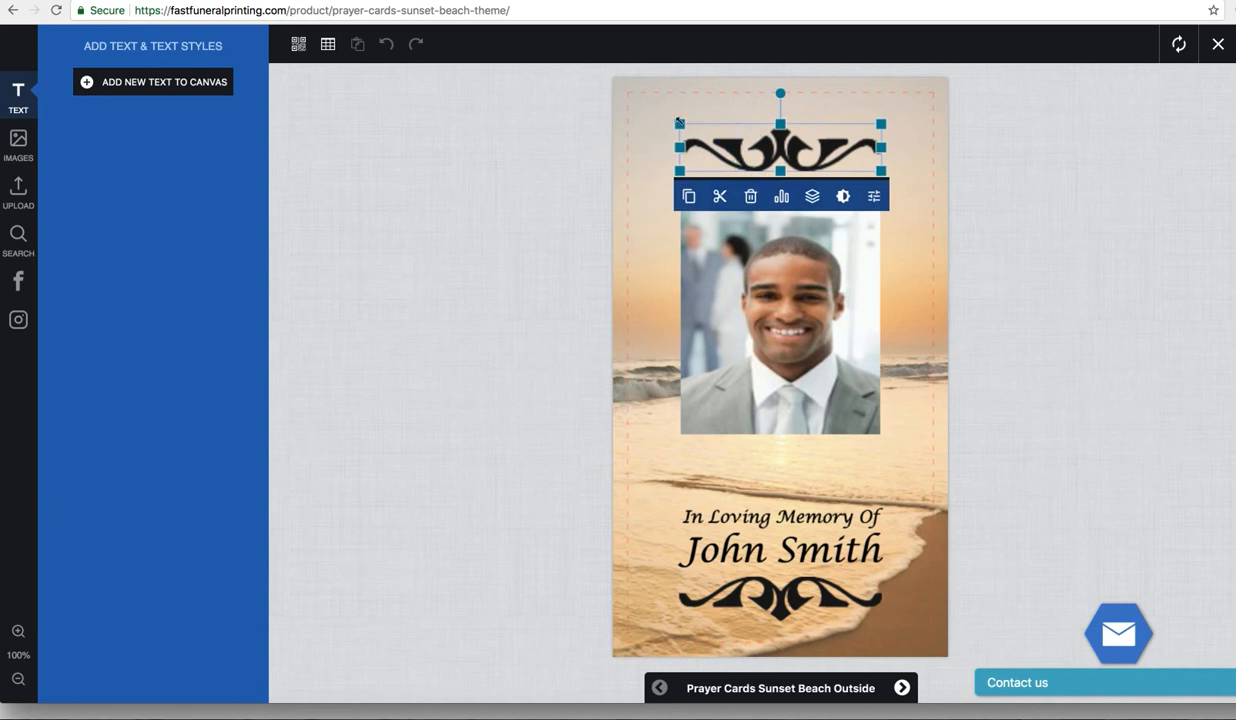
click(656, 133)
click(712, 142)
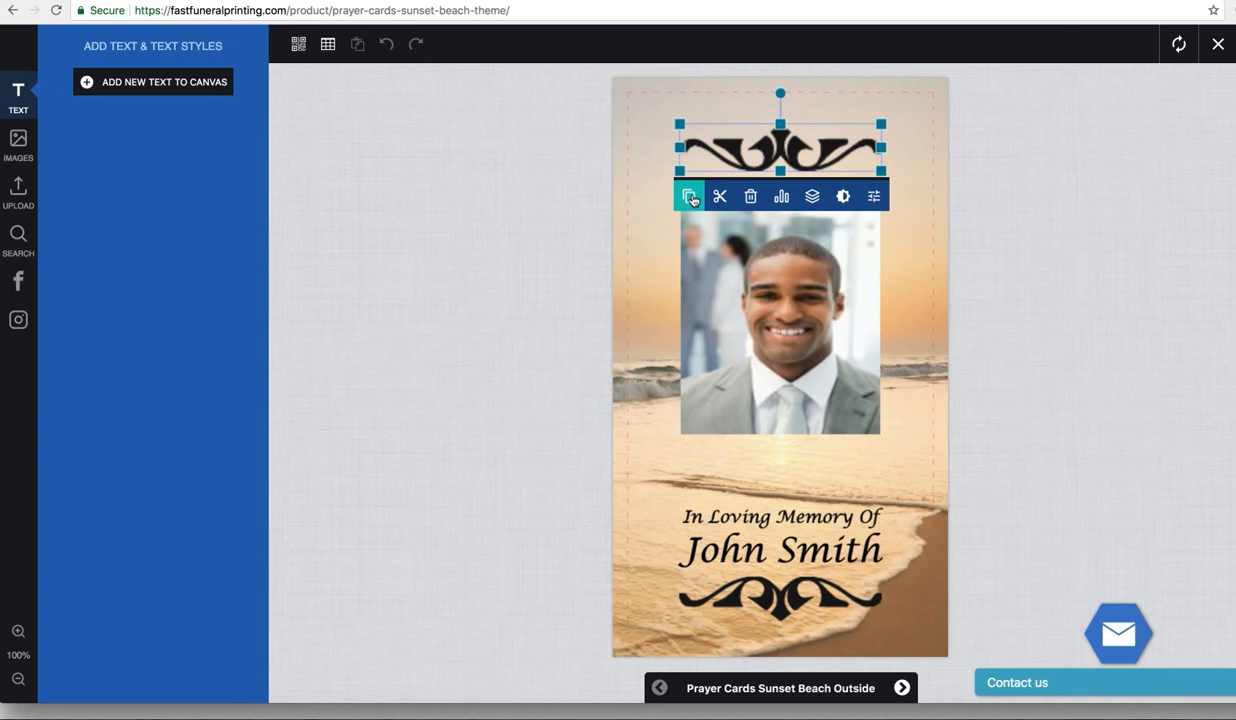
click(782, 197)
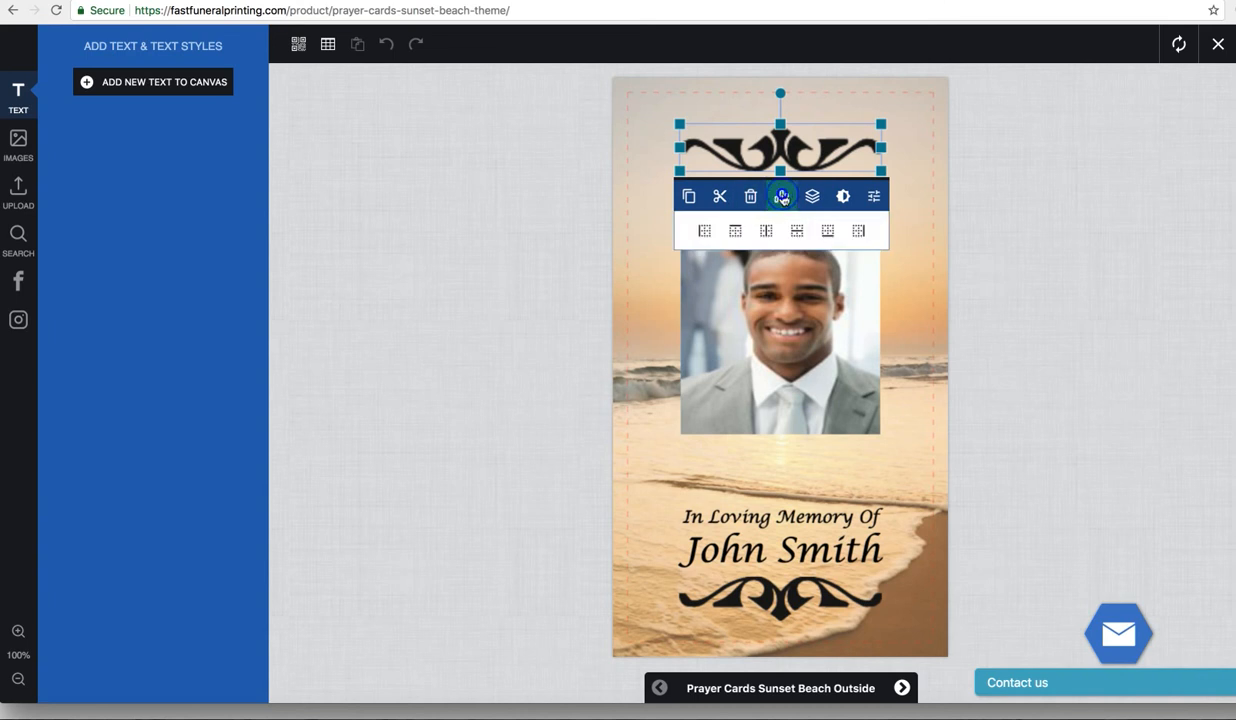
click(735, 231)
click(766, 233)
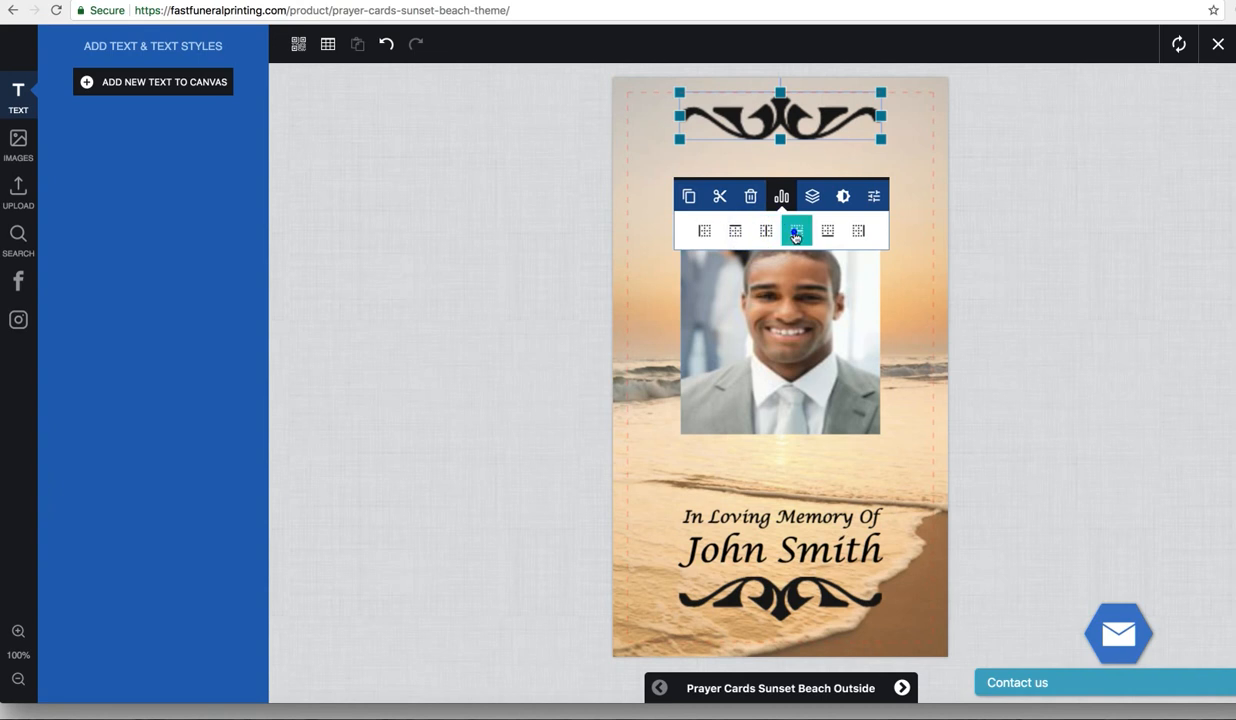
click(795, 233)
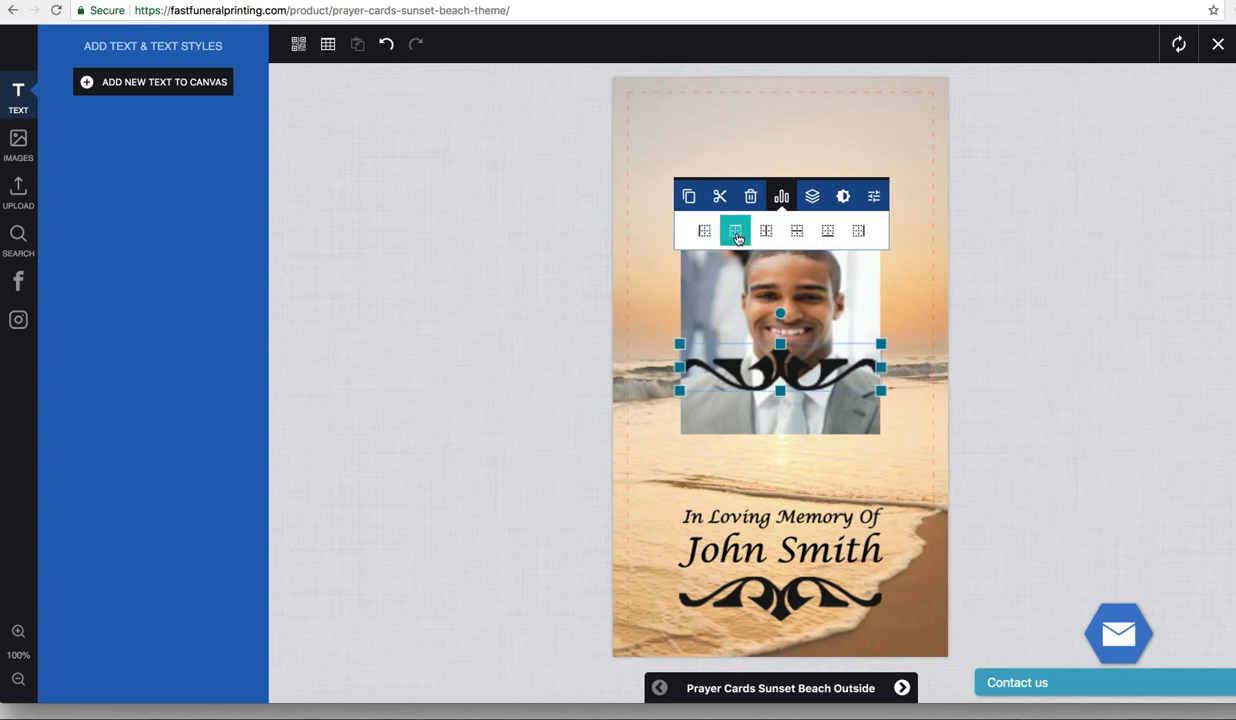
click(736, 234)
- Reduce the opacity of the ornament above the photo slightly and deselect it
click(816, 203)
click(843, 165)
mouse_move(860, 201)
mouse_down()
mouse_move(792, 201)
mouse_move(849, 199)
mouse_up()
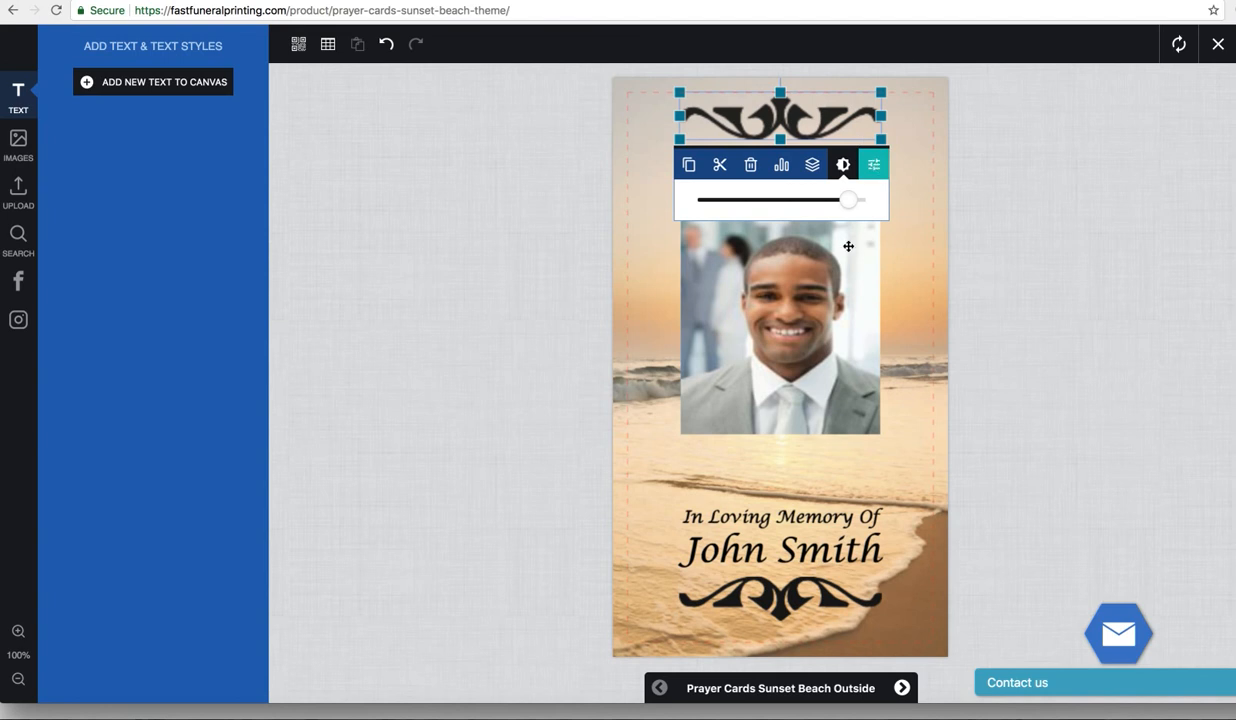
click(1015, 152)
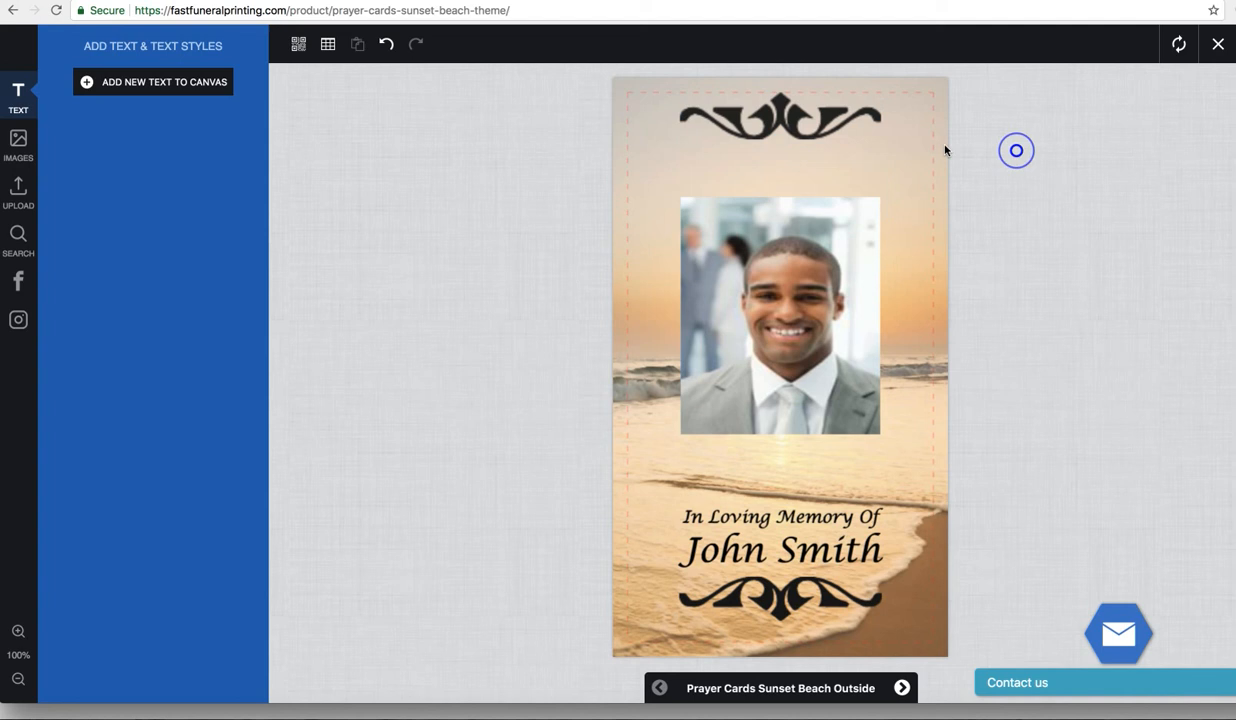
- Move the upper ornament down from the top margin to just above the photo, keeping it centred
click(739, 116)
click(763, 118)
drag(763, 118, 766, 148)
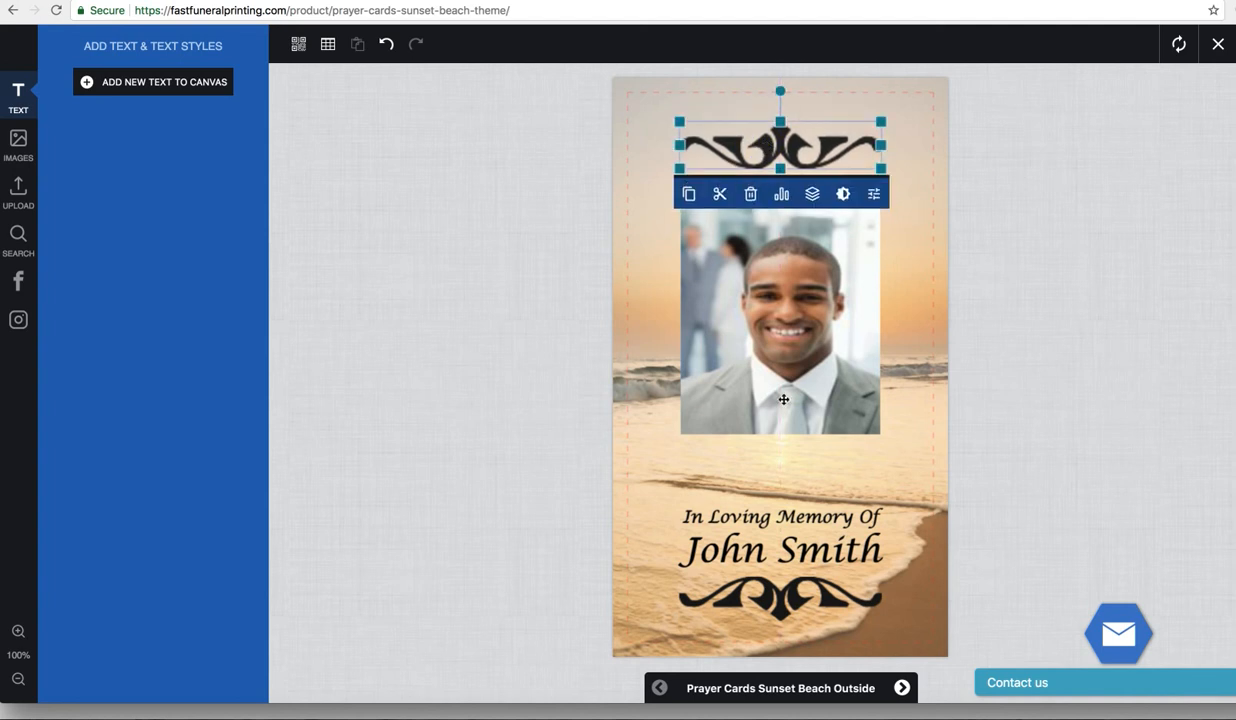
- Move the portrait photo slightly down on the card, keeping it horizontally centred
click(781, 408)
click(781, 410)
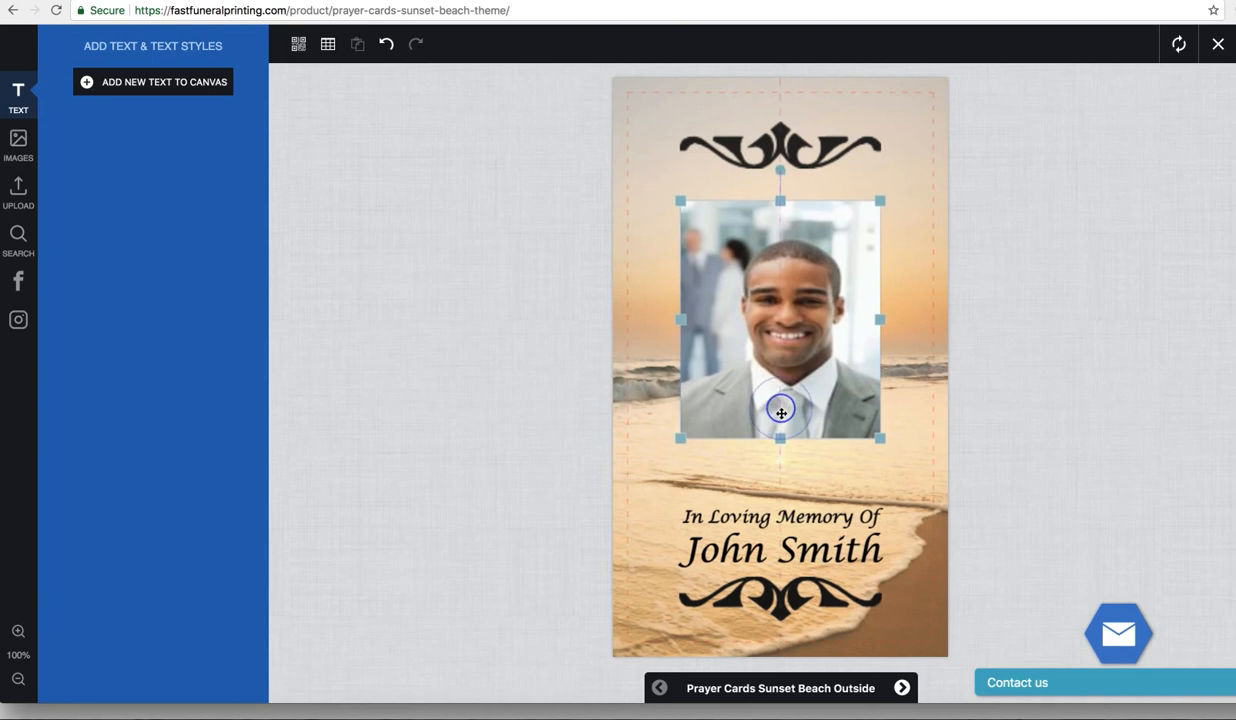
drag(781, 416, 781, 416)
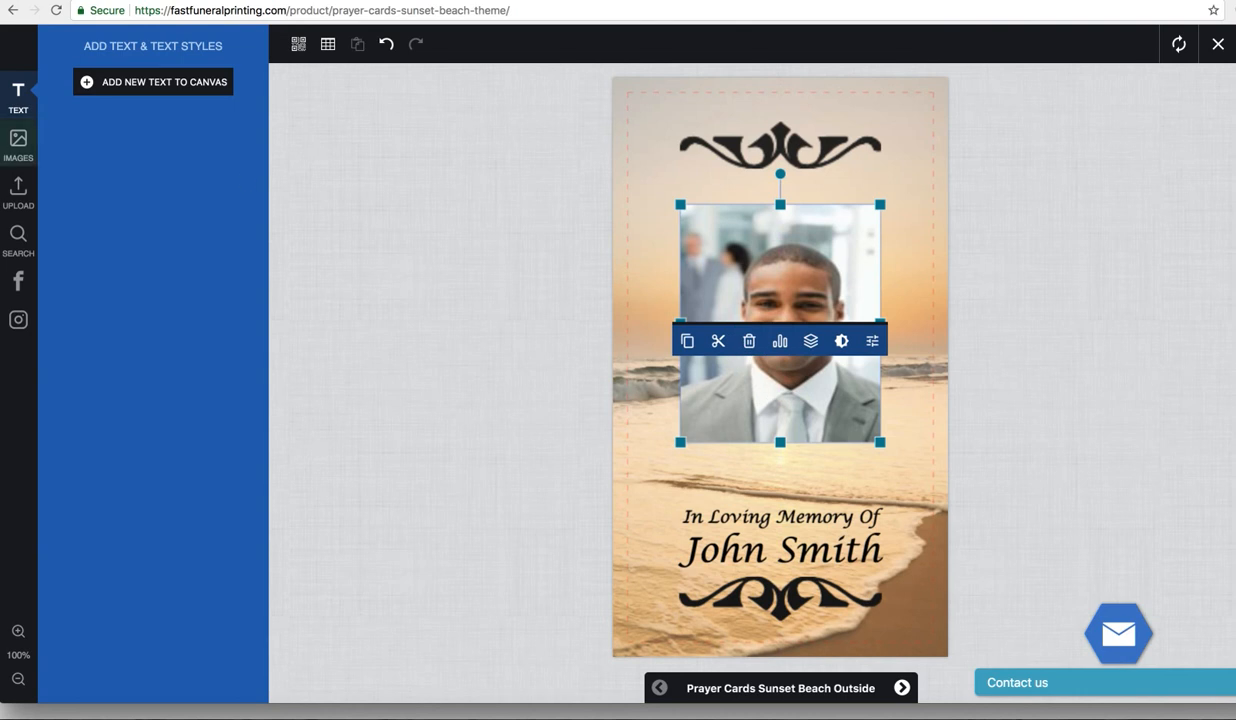
- Change the font of the "In Loving Memory Of" line below the photo to Peignot
click(18, 192)
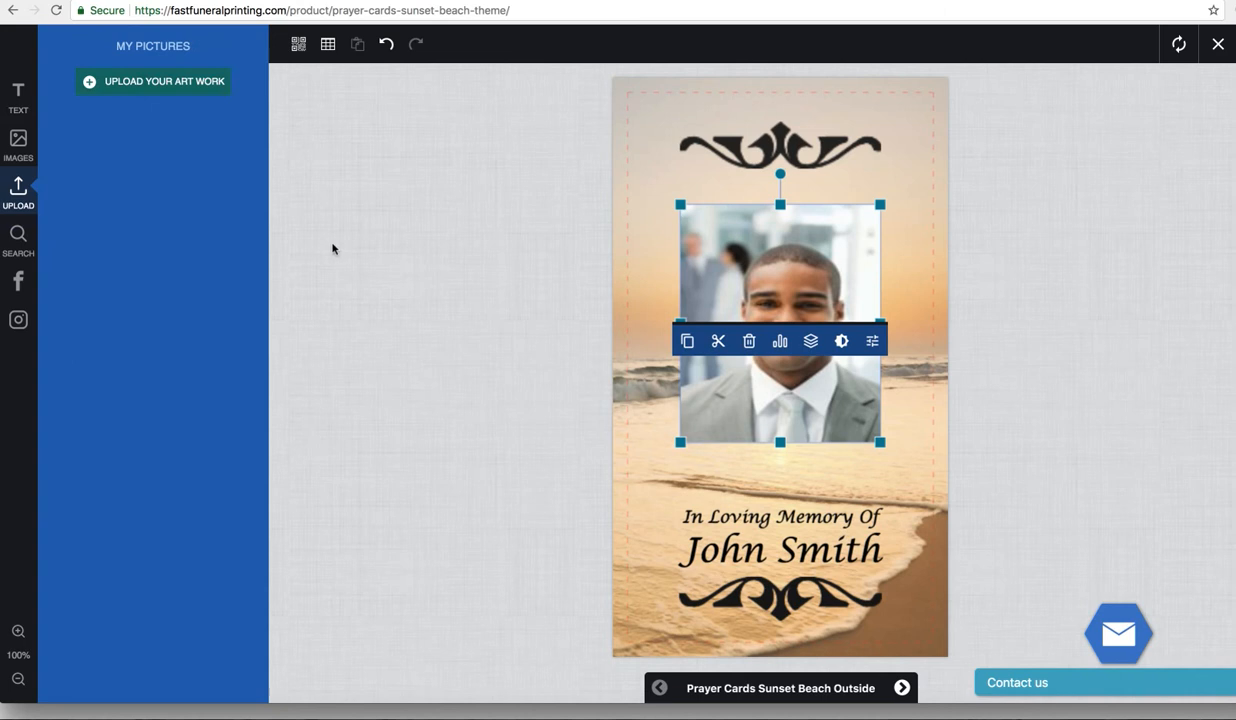
click(746, 517)
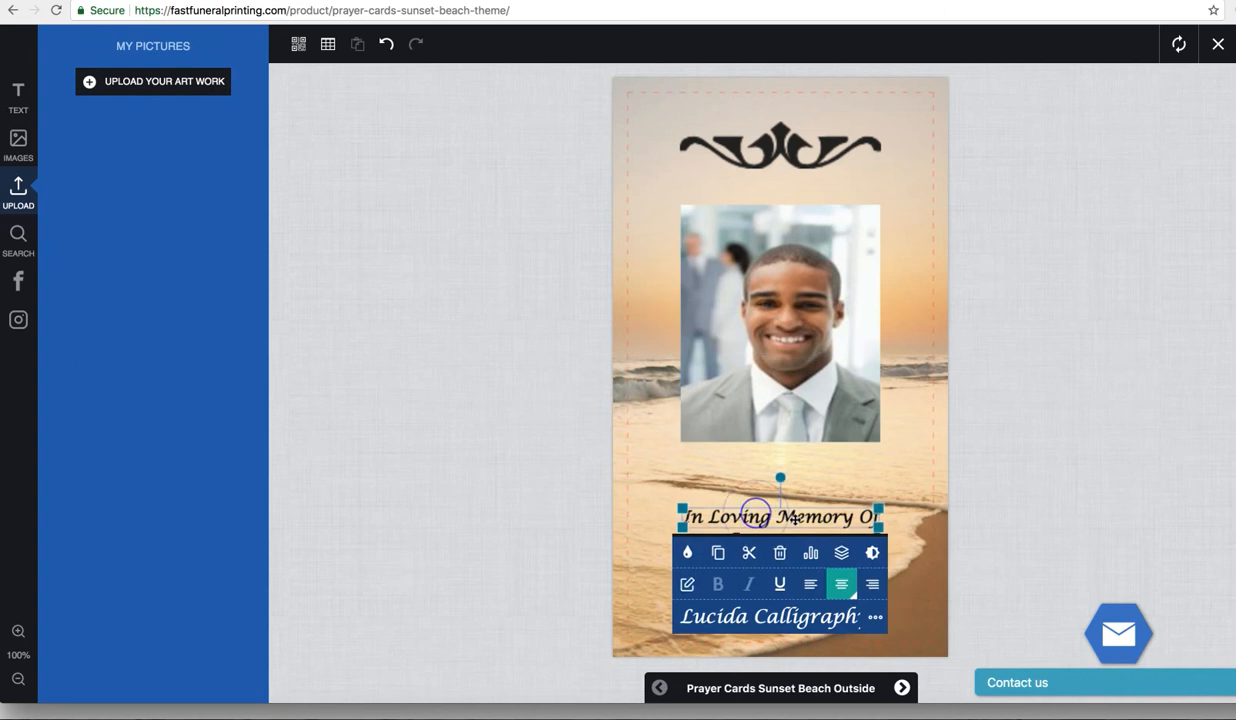
click(794, 518)
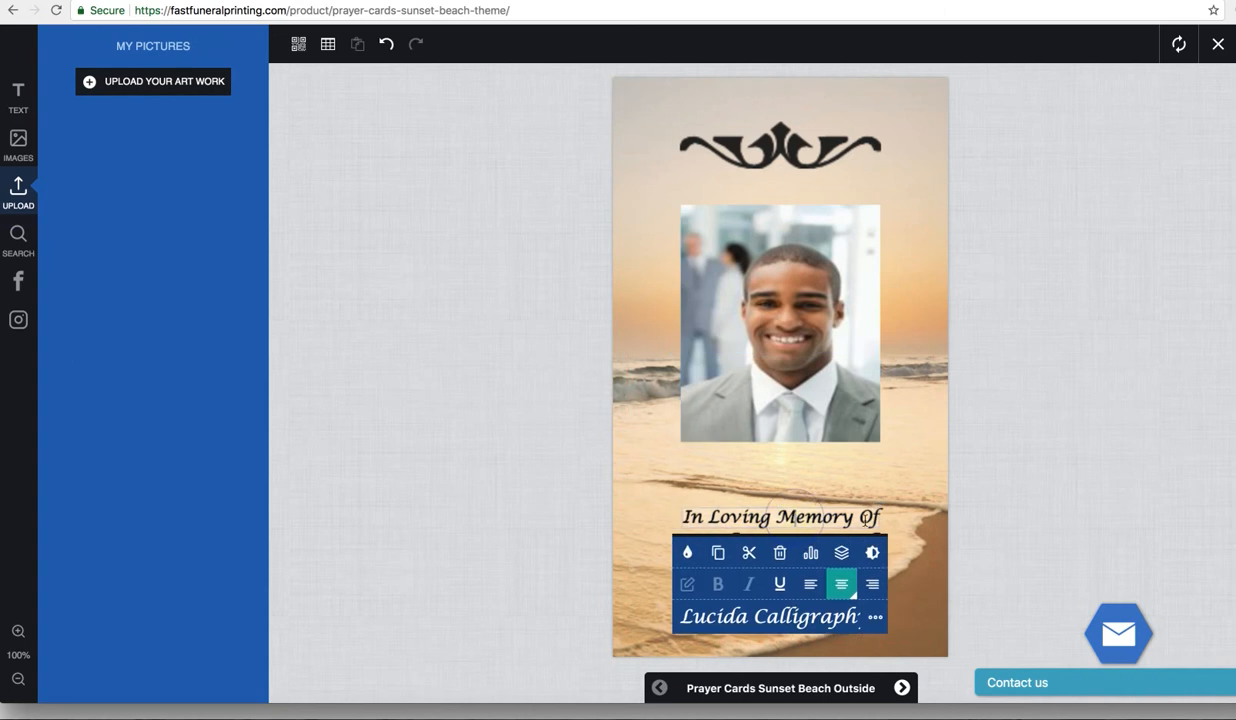
drag(880, 516, 676, 516)
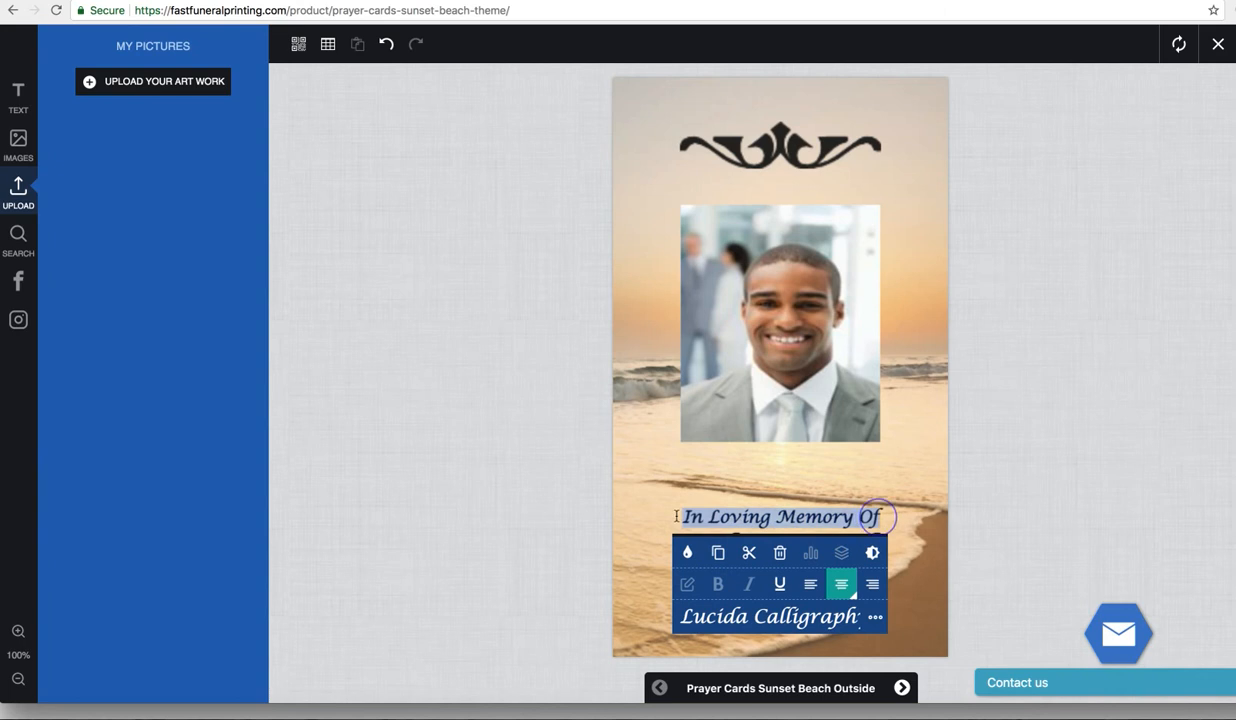
click(816, 615)
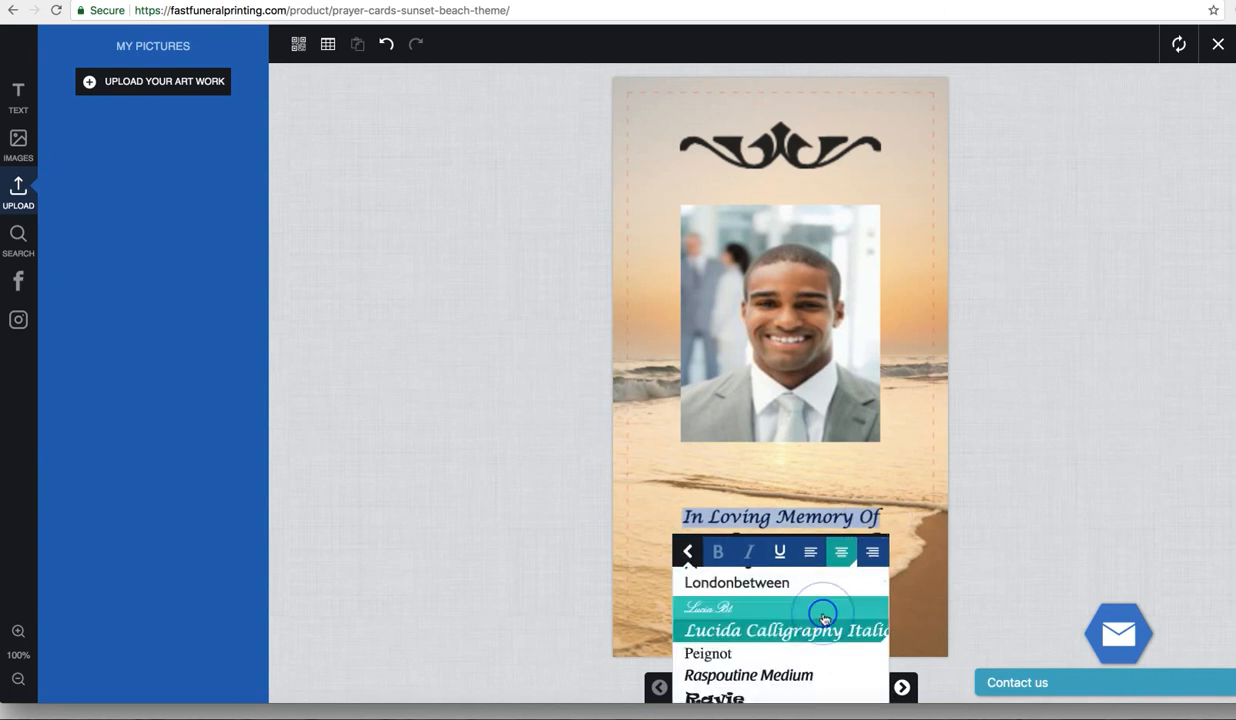
click(789, 656)
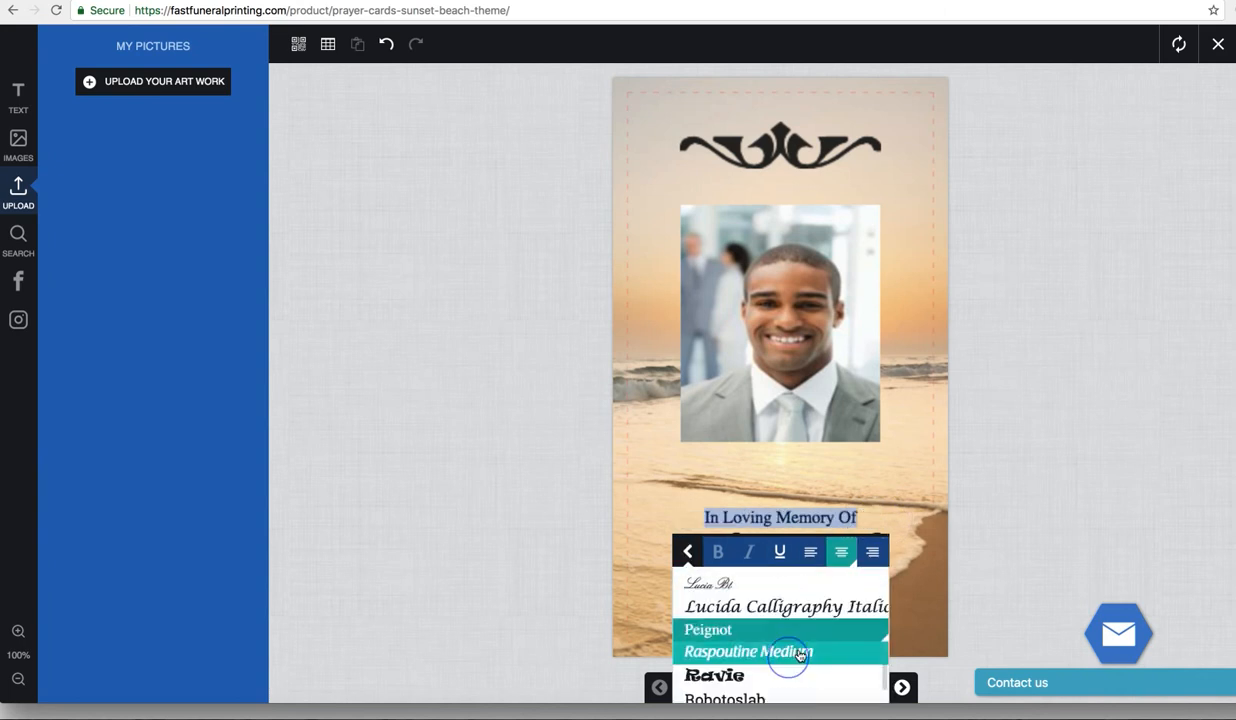
click(1040, 535)
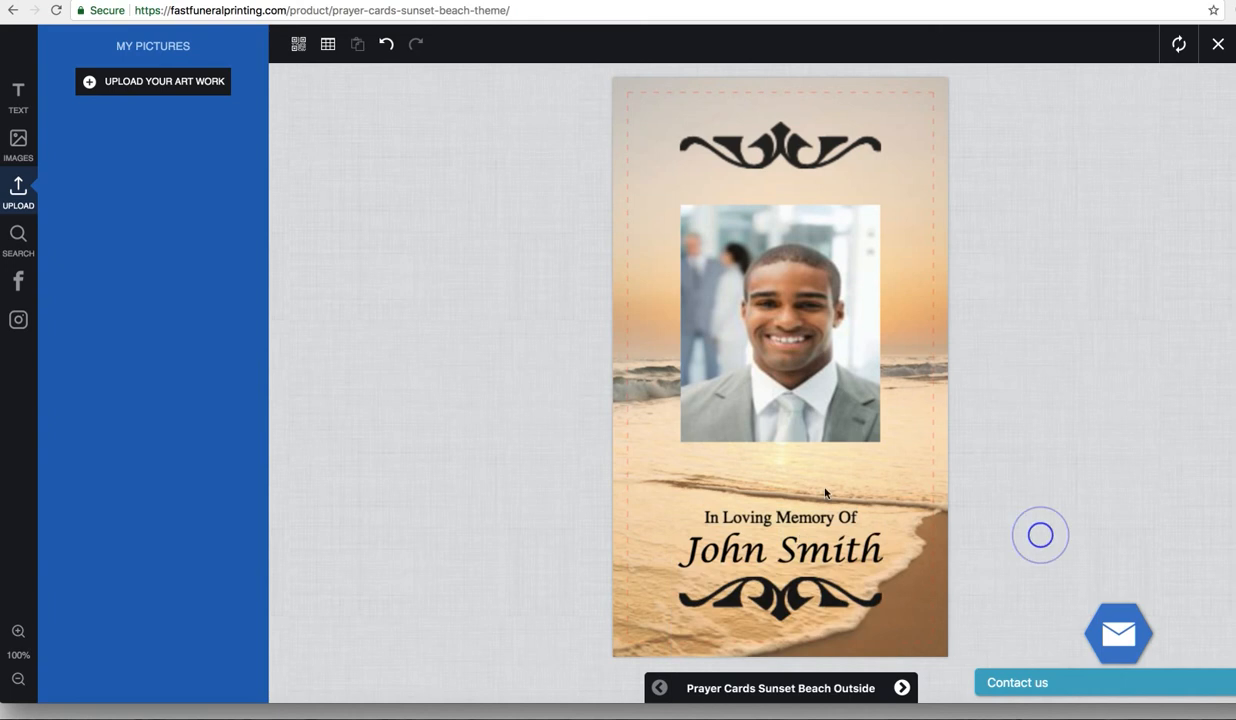
- Change the font of only the surname in the name line below the photo to Londonbetween
click(798, 553)
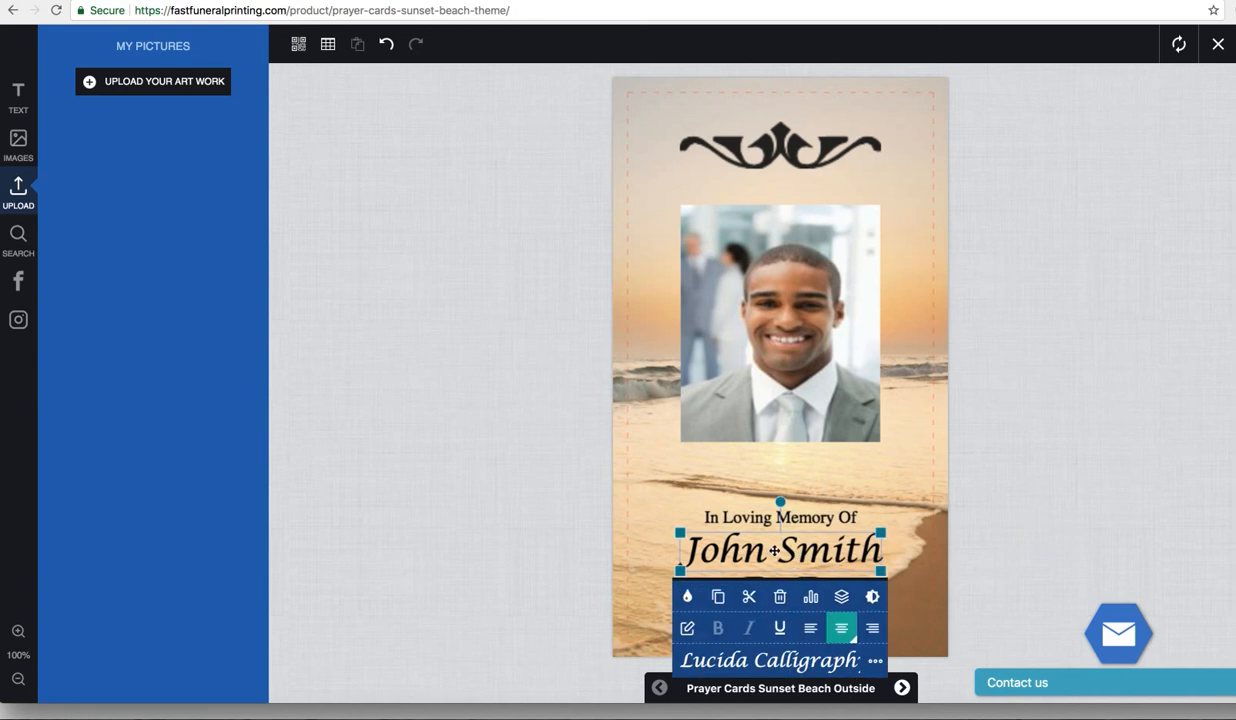
double_click(834, 560)
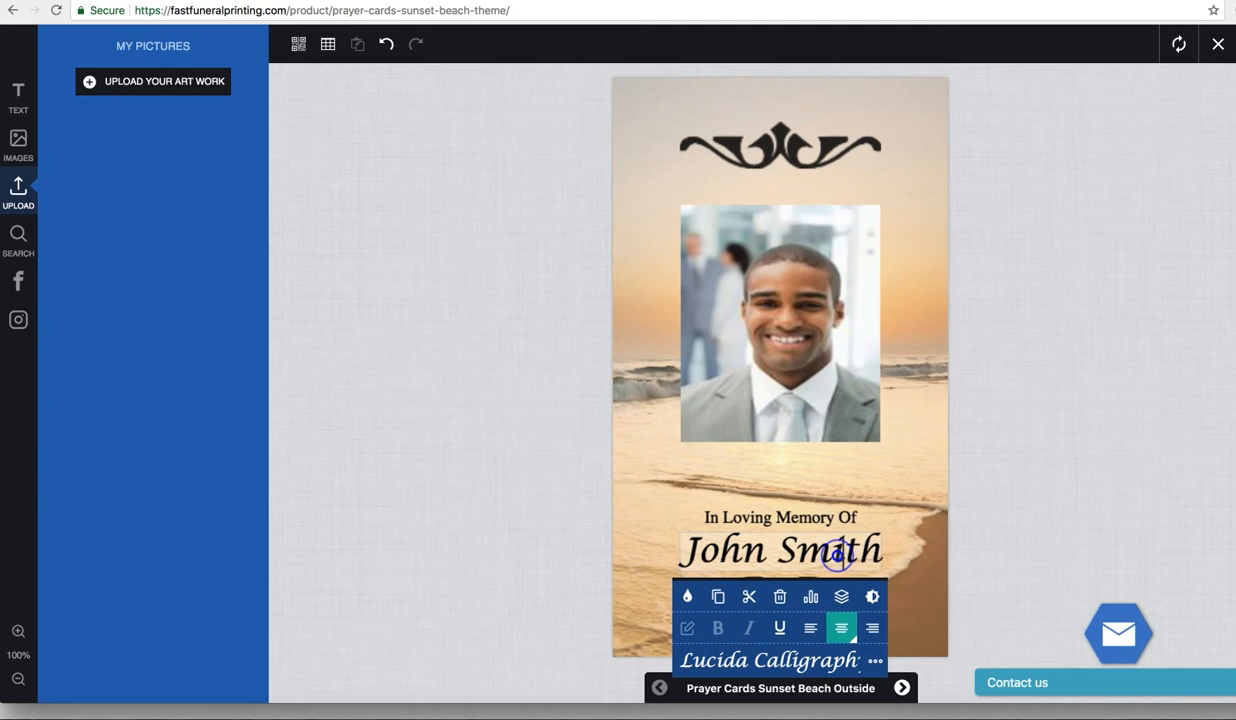
drag(880, 552, 776, 552)
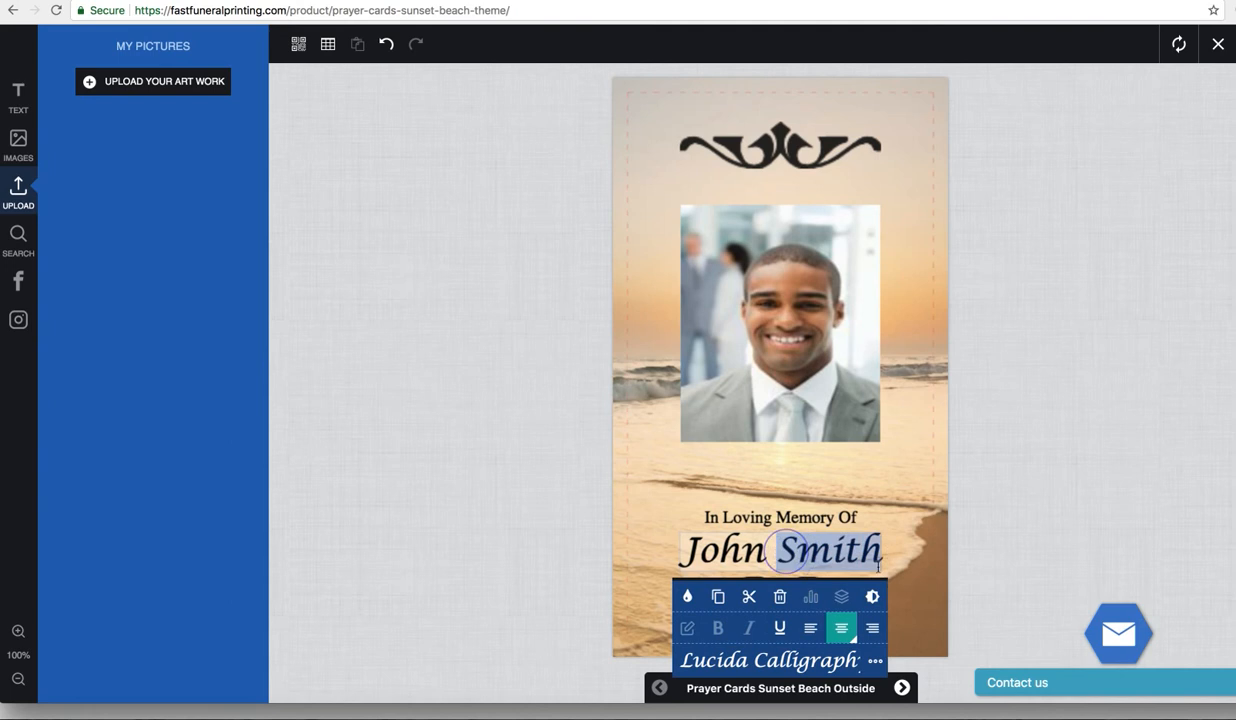
click(822, 660)
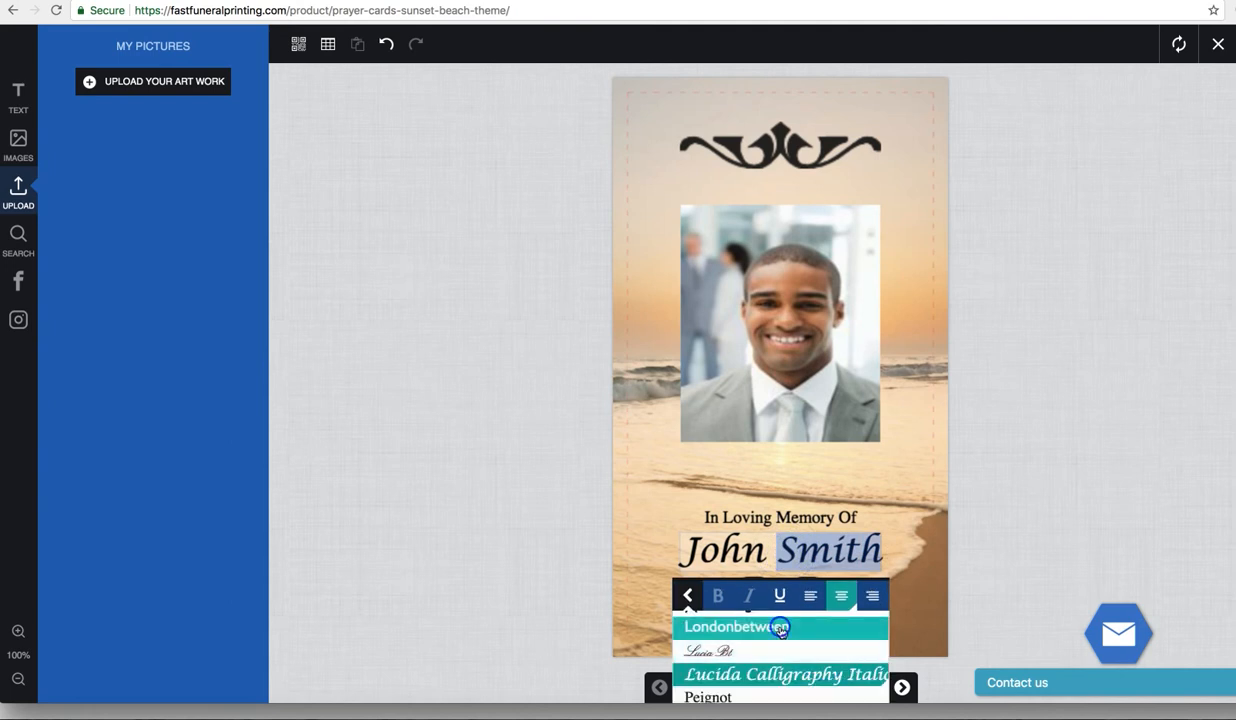
click(781, 629)
click(1001, 521)
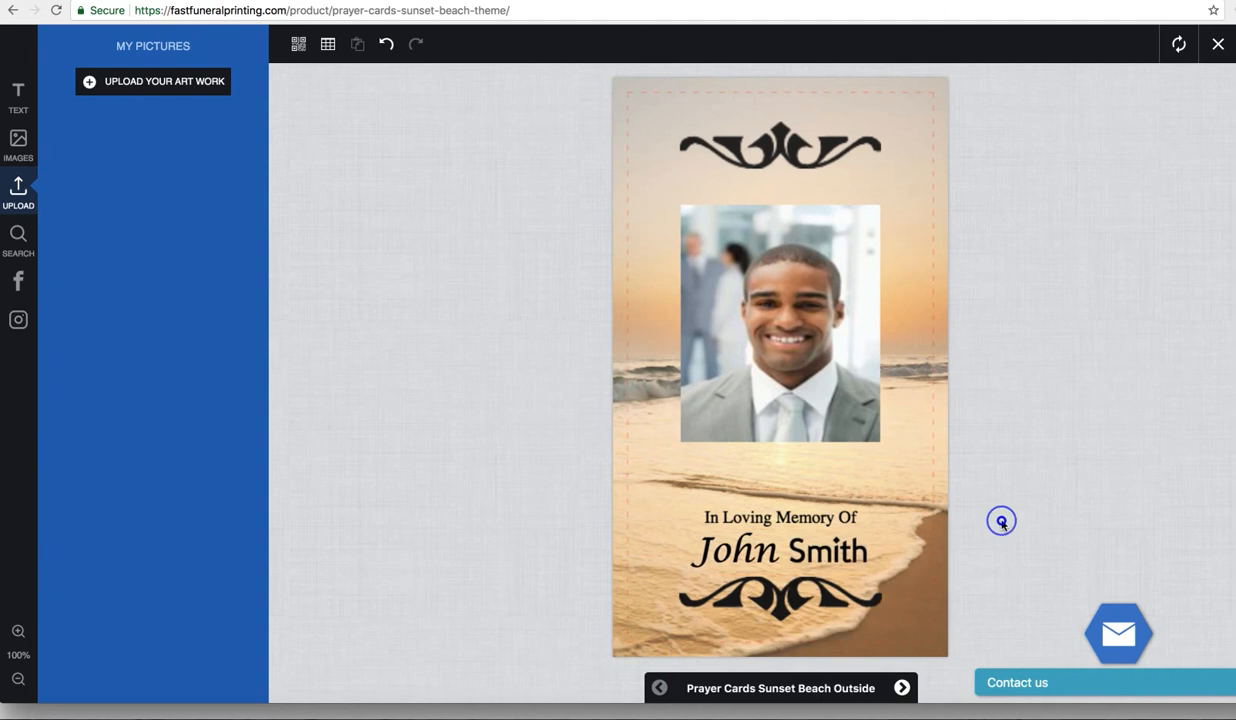
- Switch to the inside page of the card and inspect its text blocks and upper ornament one by one
click(901, 687)
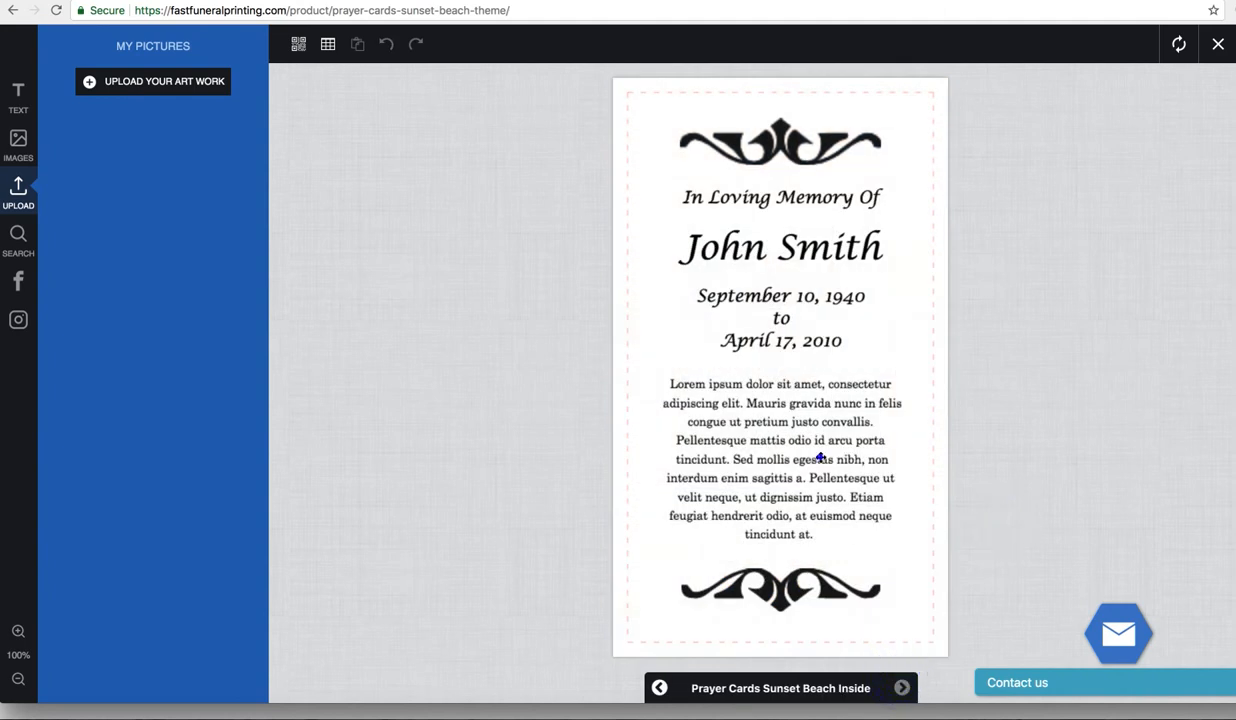
click(791, 441)
click(800, 335)
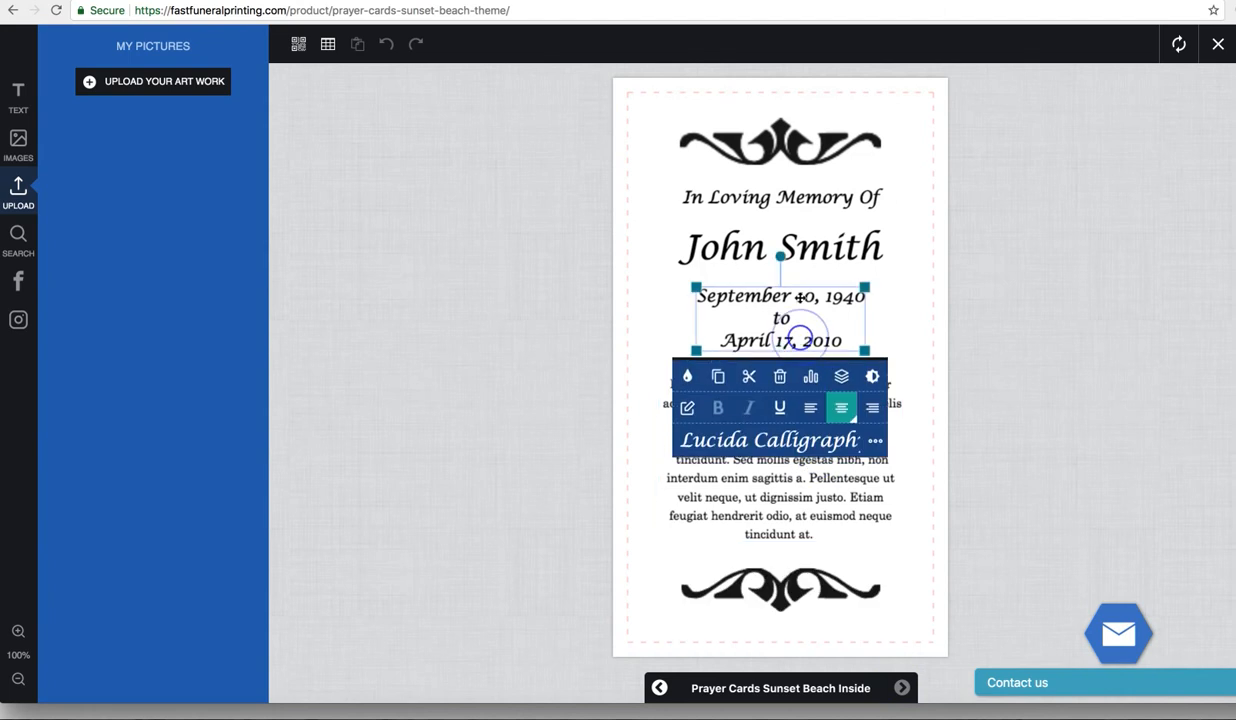
click(774, 254)
click(801, 198)
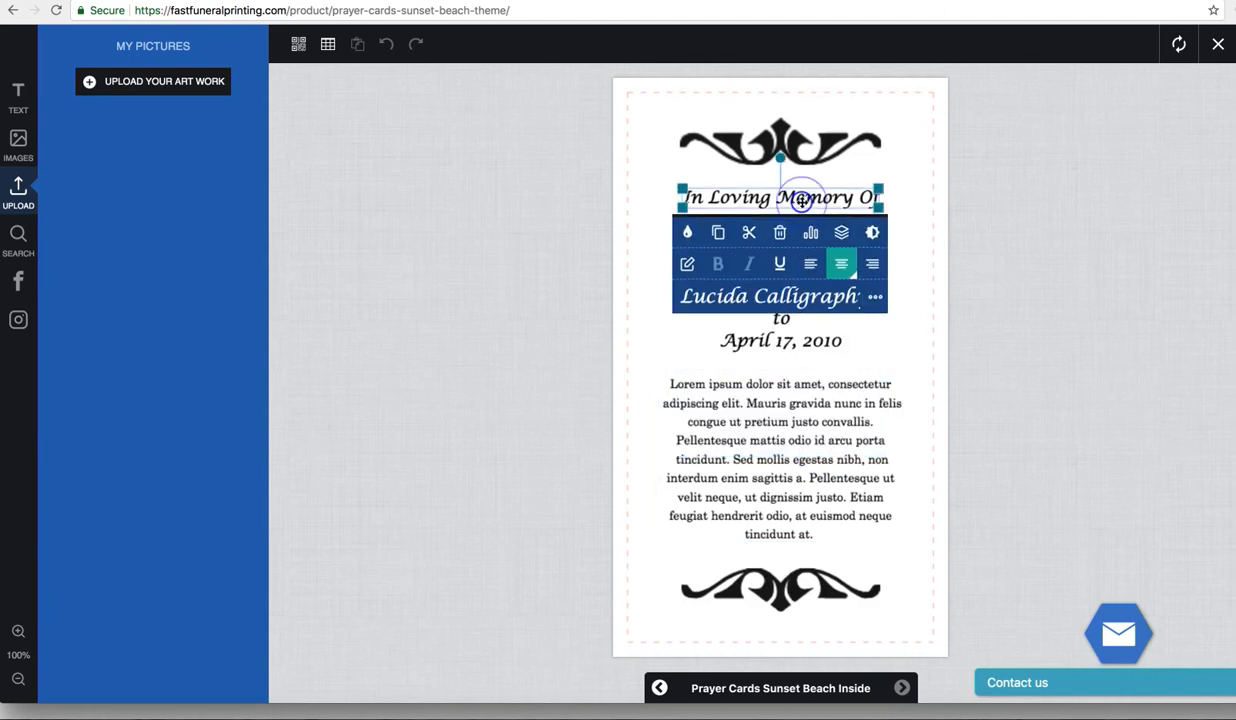
click(800, 157)
- Delete the upper ornament, the "In Loving Memory Of" line, the name and the dates from the inside page
click(794, 155)
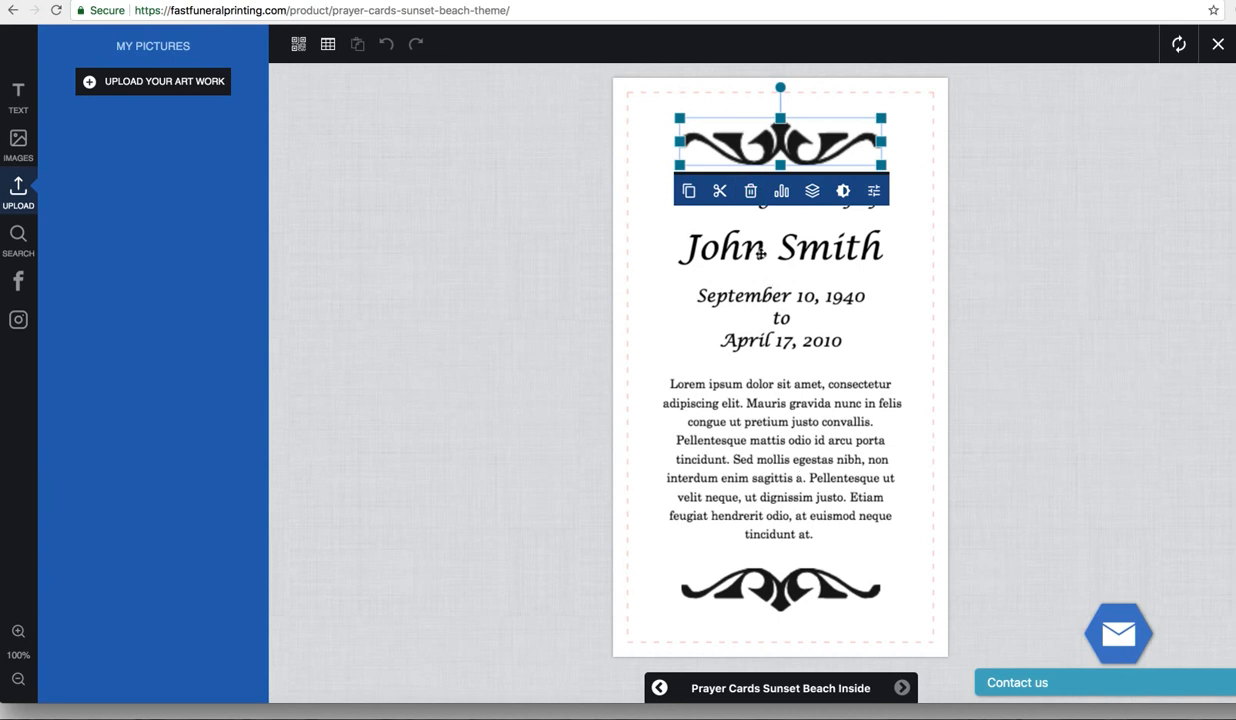
click(750, 193)
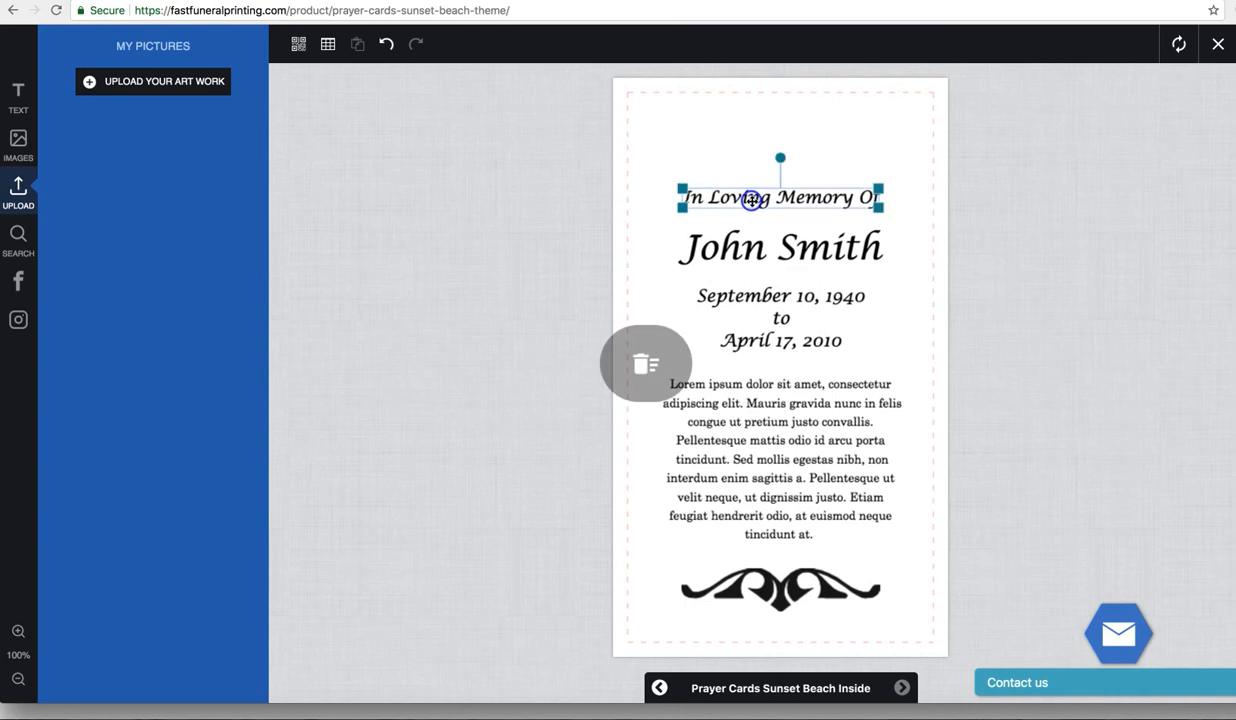
click(750, 197)
click(775, 232)
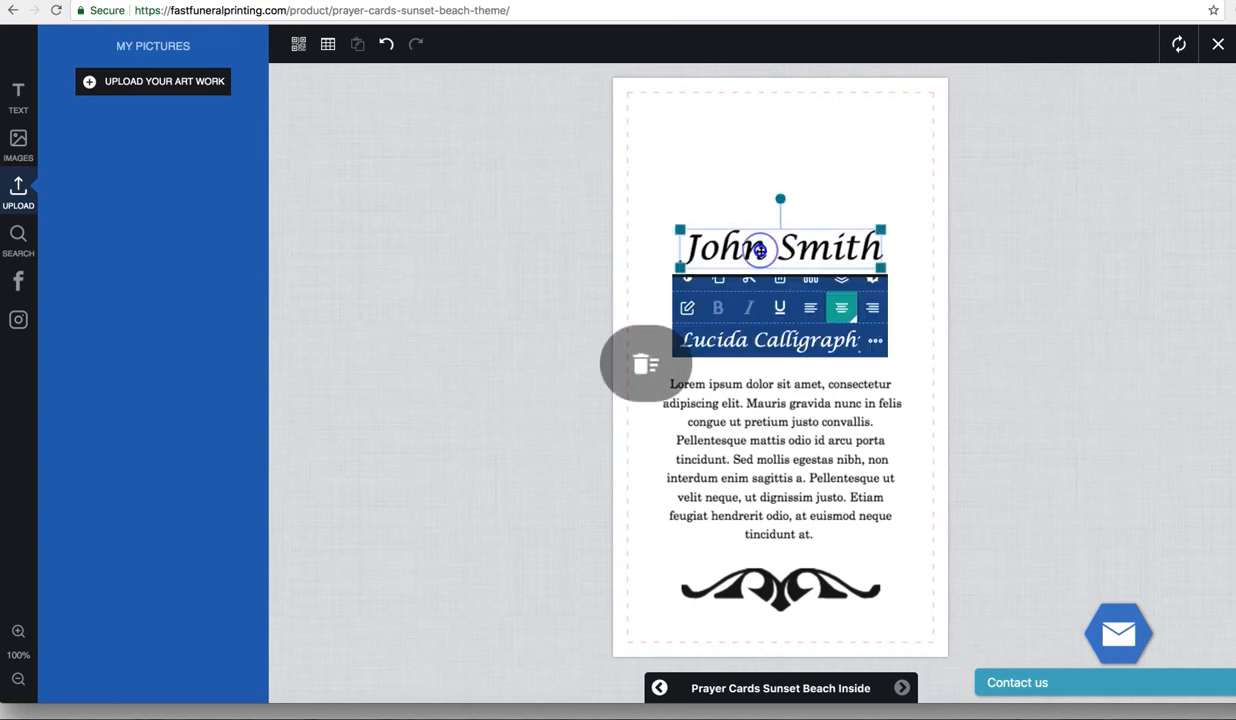
click(771, 297)
click(771, 297)
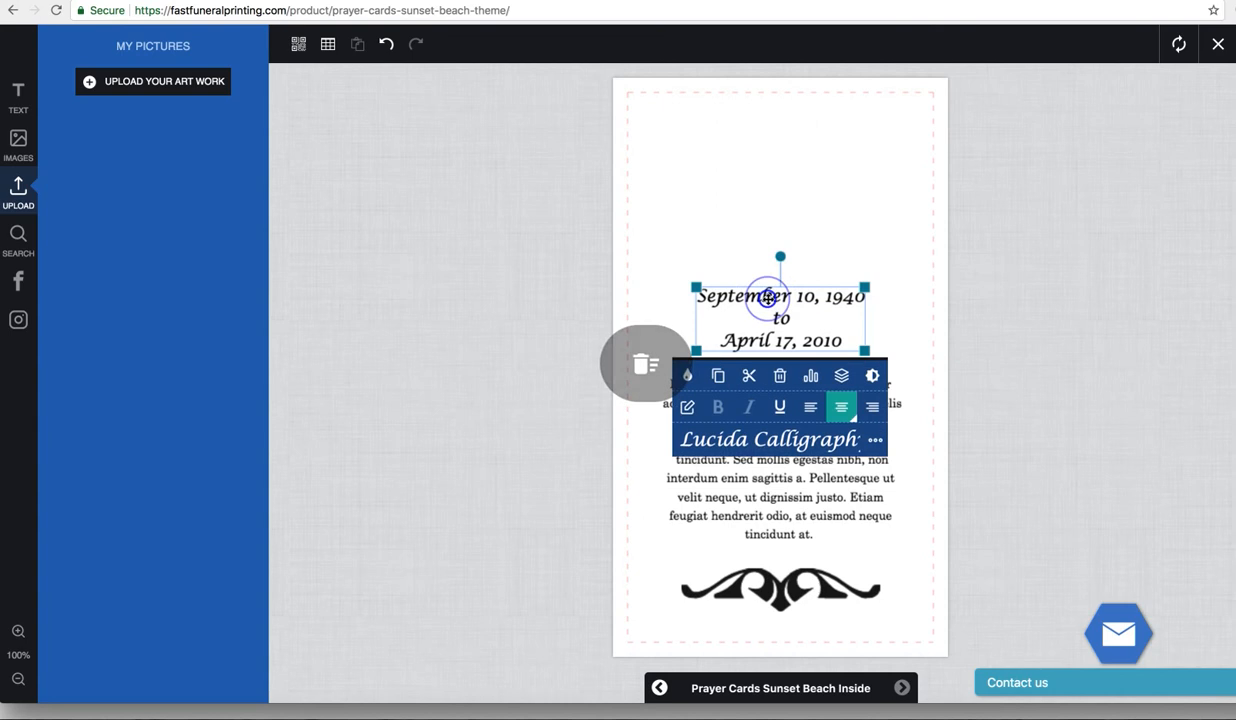
click(782, 379)
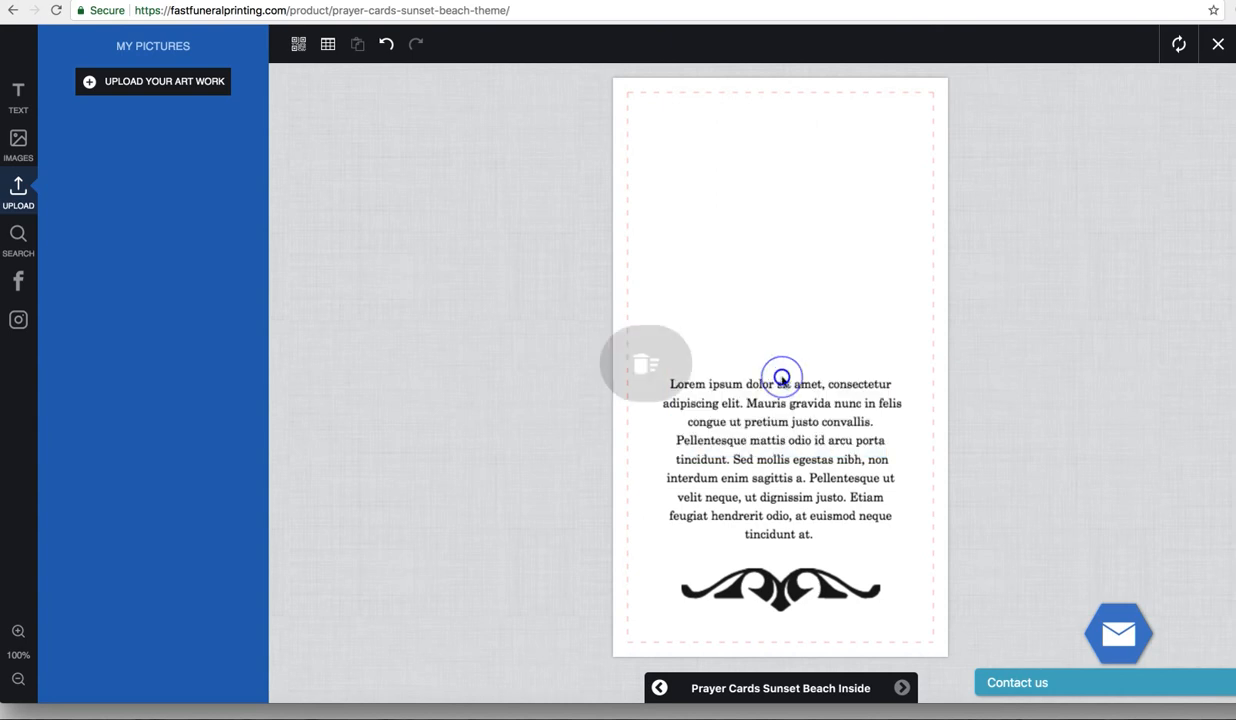
- Move the Lorem ipsum paragraph up to the upper part of the inside page and delete the lower ornament
click(781, 396)
drag(781, 398, 775, 139)
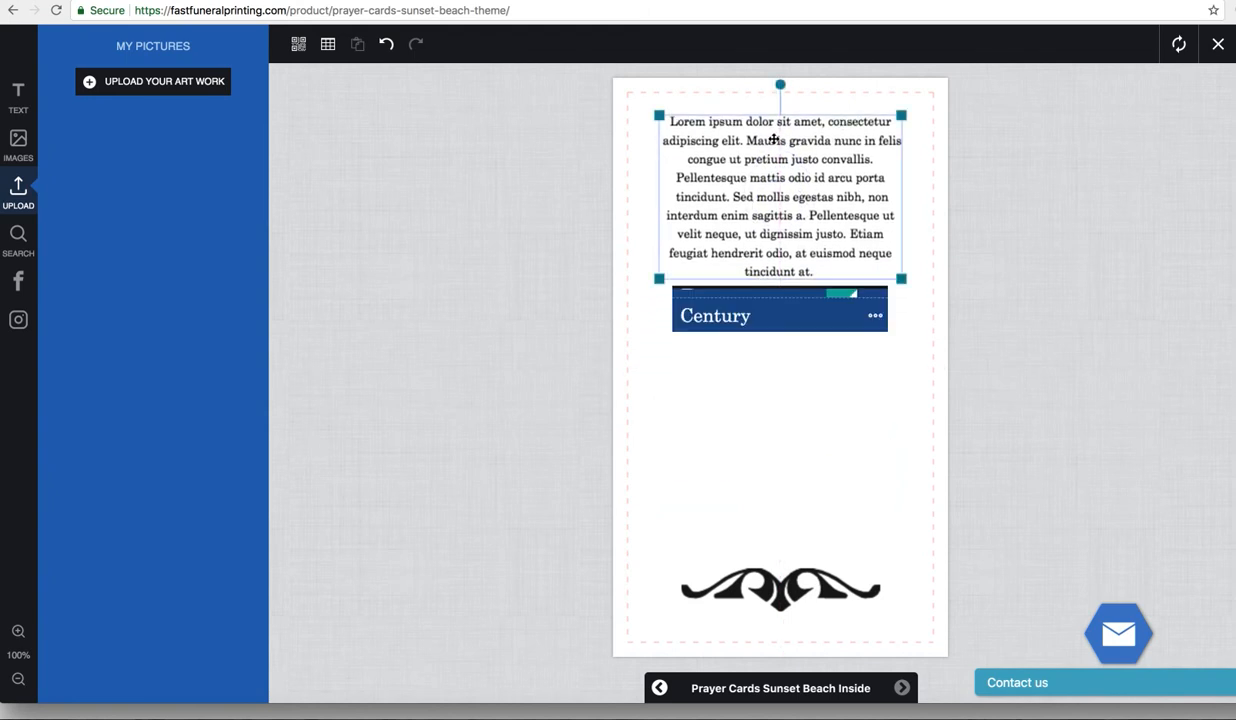
click(786, 604)
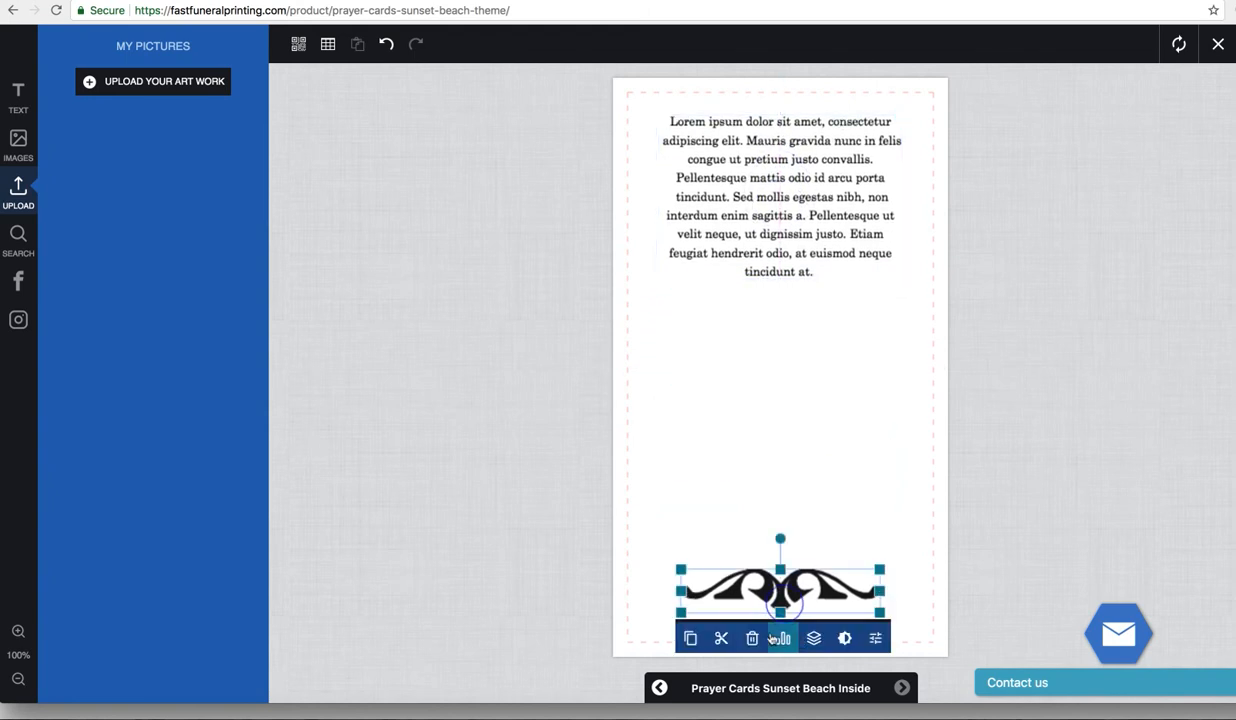
click(751, 633)
- Copy the whole Lorem ipsum paragraph and paste it again at the end of the same text block
click(789, 193)
click(809, 254)
drag(817, 272, 695, 121)
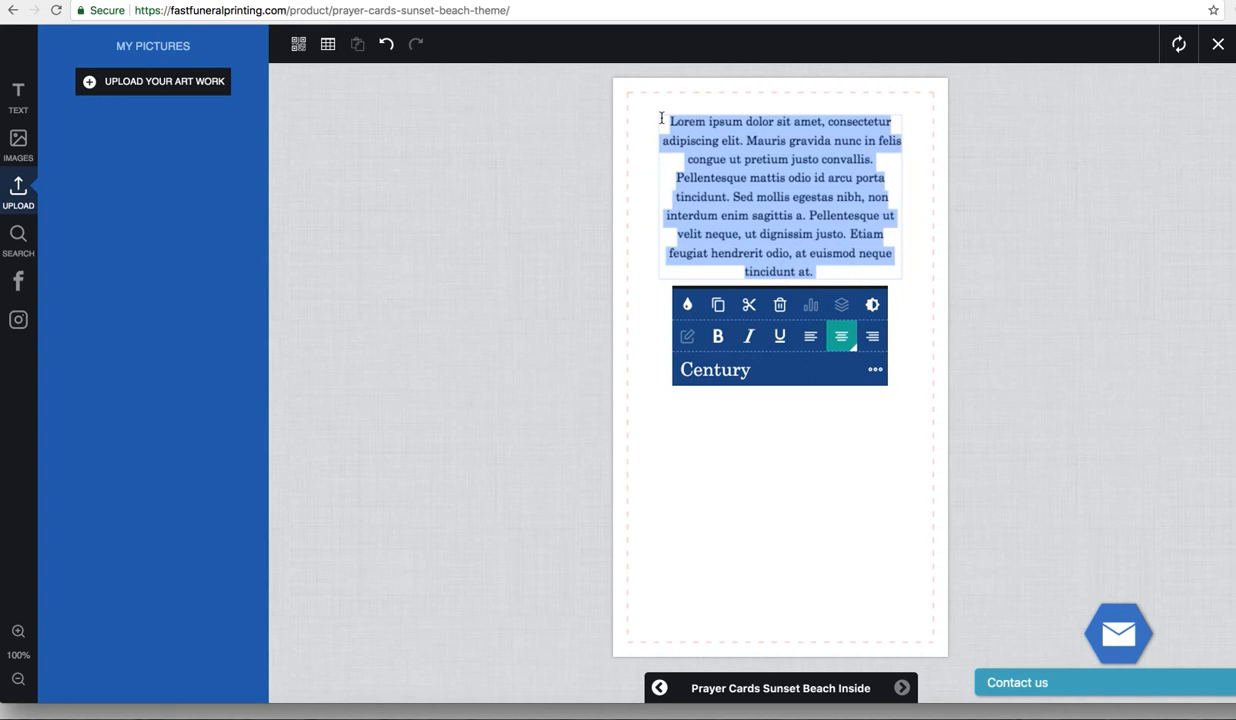
click(825, 277)
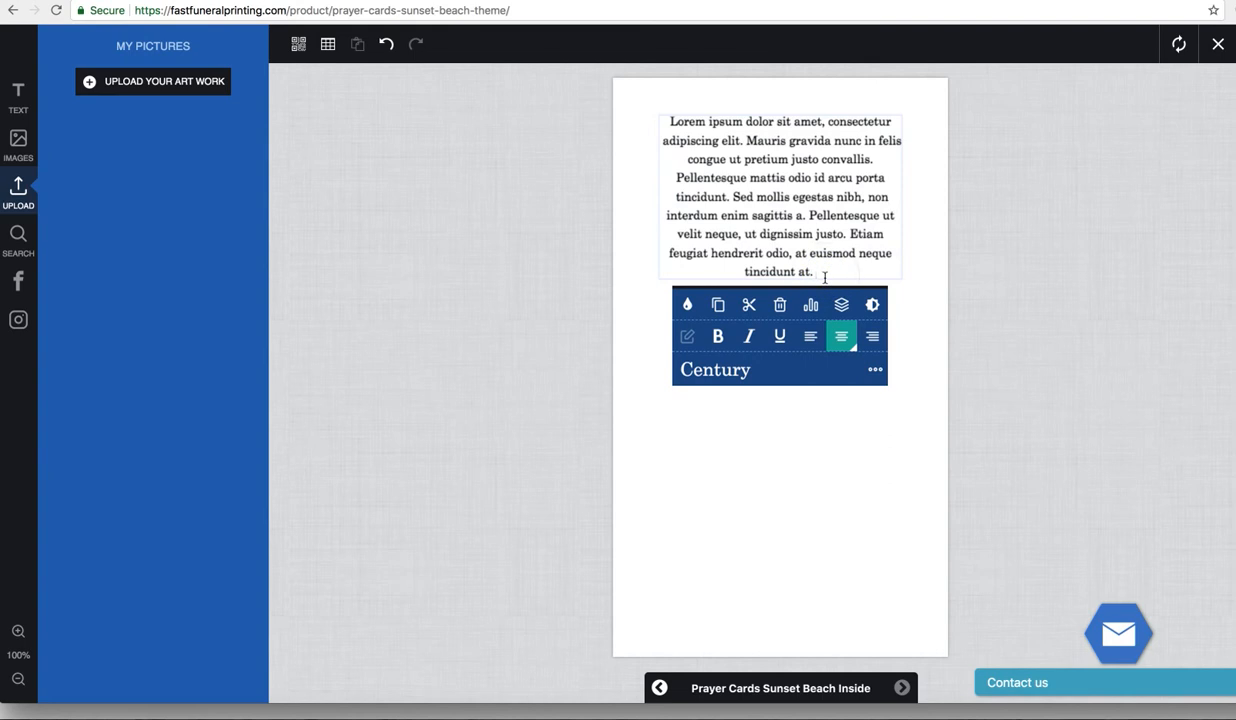
text(Lorem ipsum dolor sit amet, consectetur adipiscing elit. Mauris gravida nunc in felis congue ut pretium justo convallis. Pellentesque mattis odio id arcu porta tincidunt. Sed mollis egestas nibh, non interdum enim sagittis a. Pellentesque ut velit neque, ut dignissim justo. Etiam feugiat hendrerit odio, at euismod neque tincidunt at.)
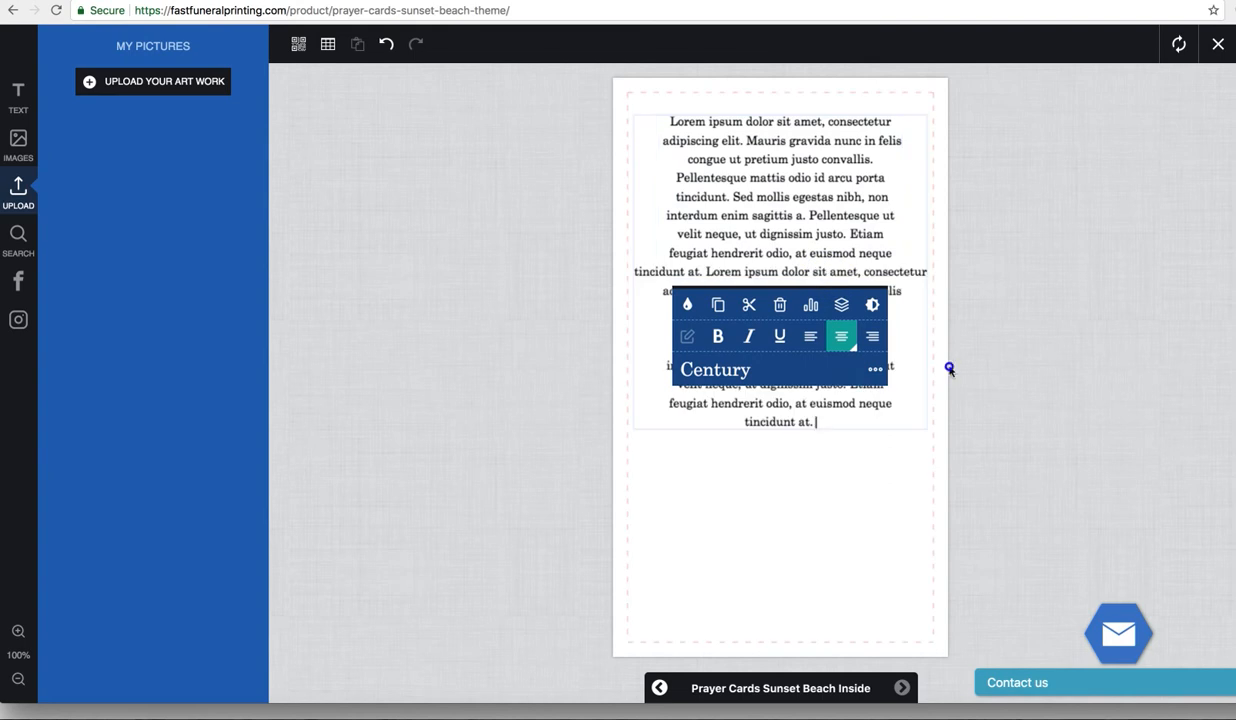
click(918, 356)
click(857, 346)
click(739, 428)
- Insert two line breaks before the second "consectetur" to split the text into two paragraphs
click(727, 208)
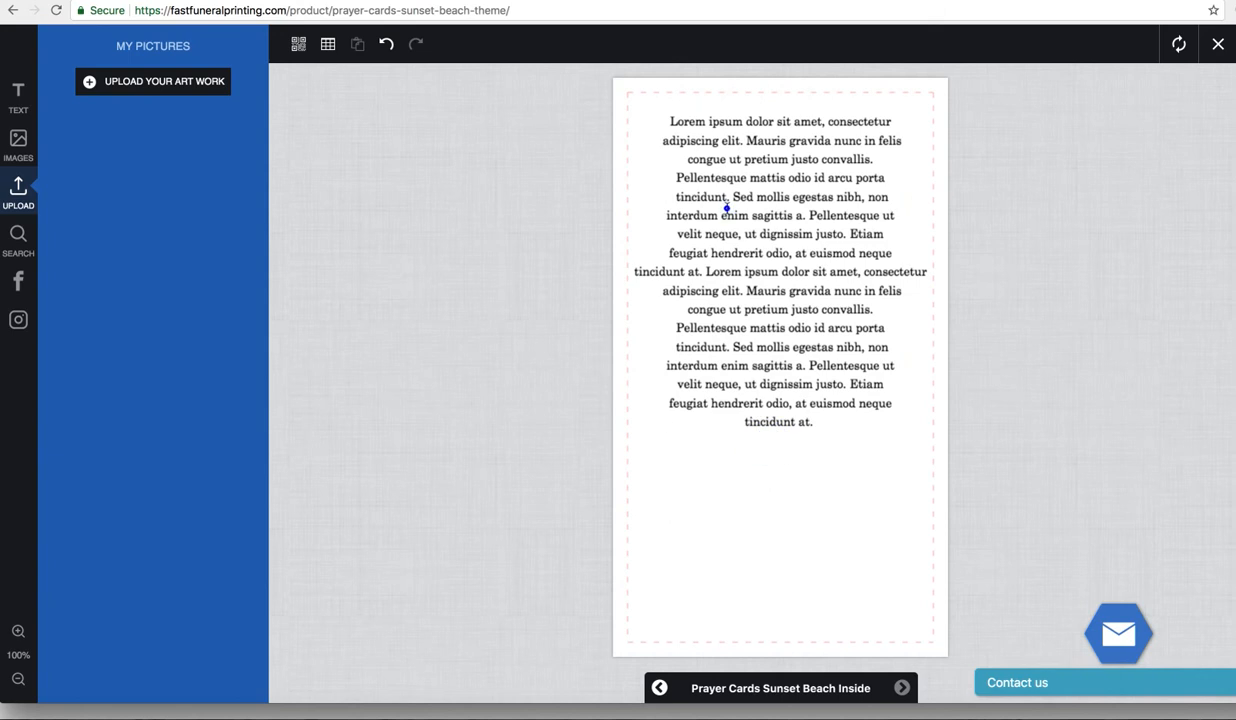
click(862, 262)
key(Return)
key(Return)
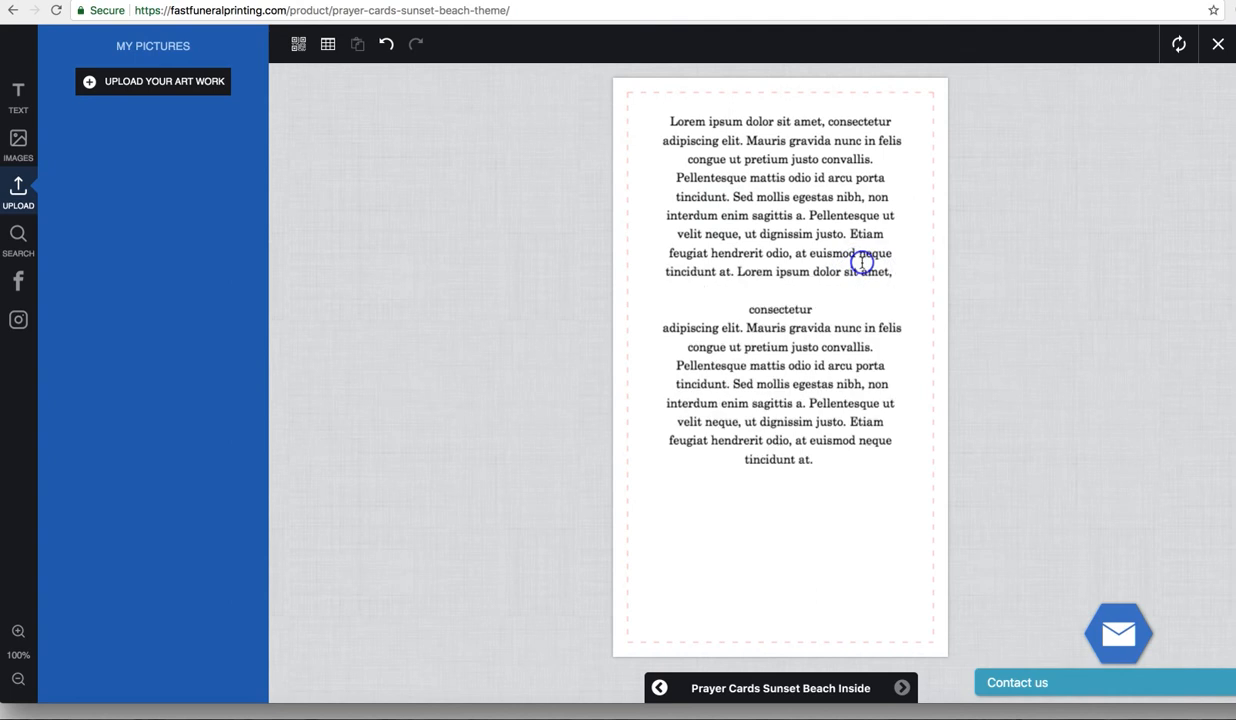
click(745, 309)
- Add a curled flourish from the Separators images, shrink it and centre it near the bottom margin of the inside page
click(8, 148)
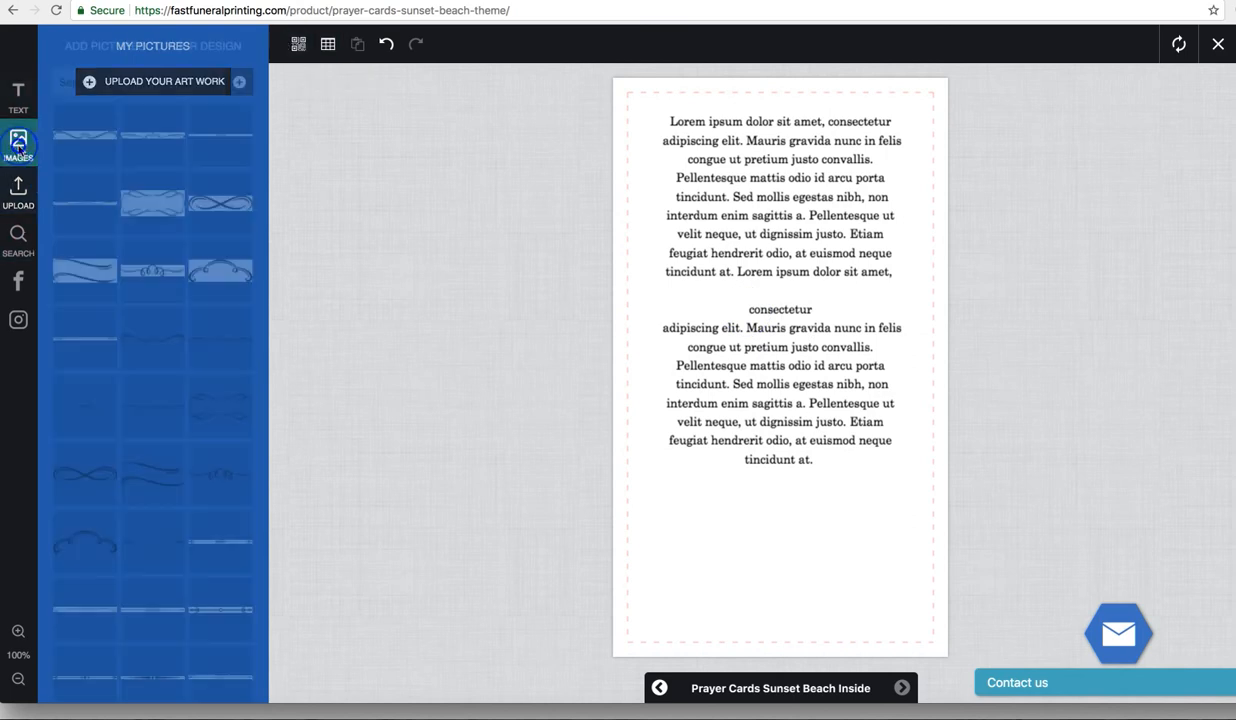
click(152, 270)
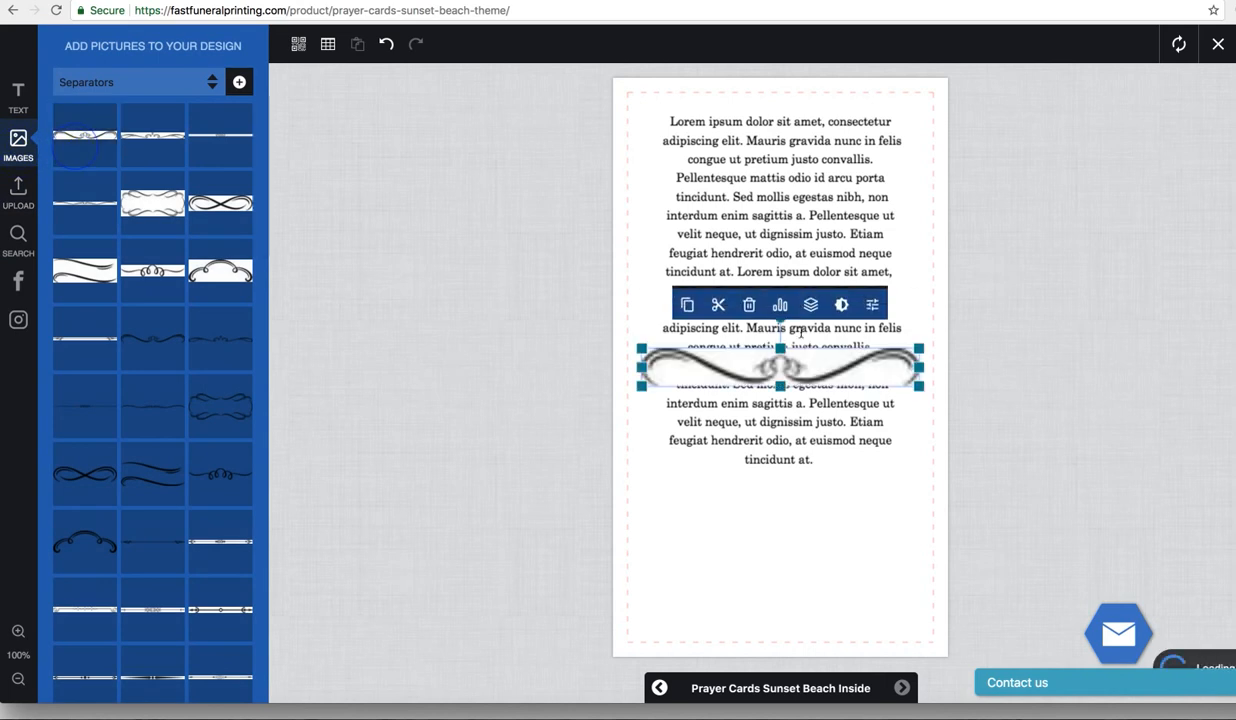
drag(801, 362, 790, 595)
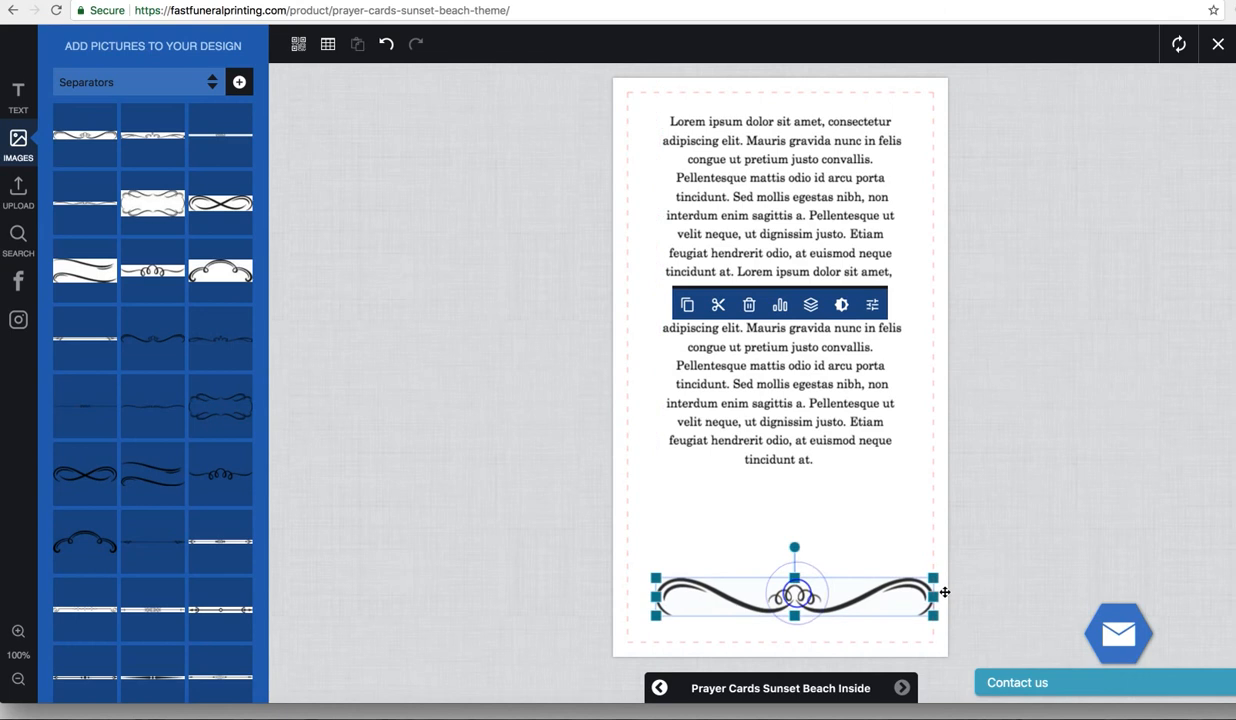
drag(933, 578, 846, 611)
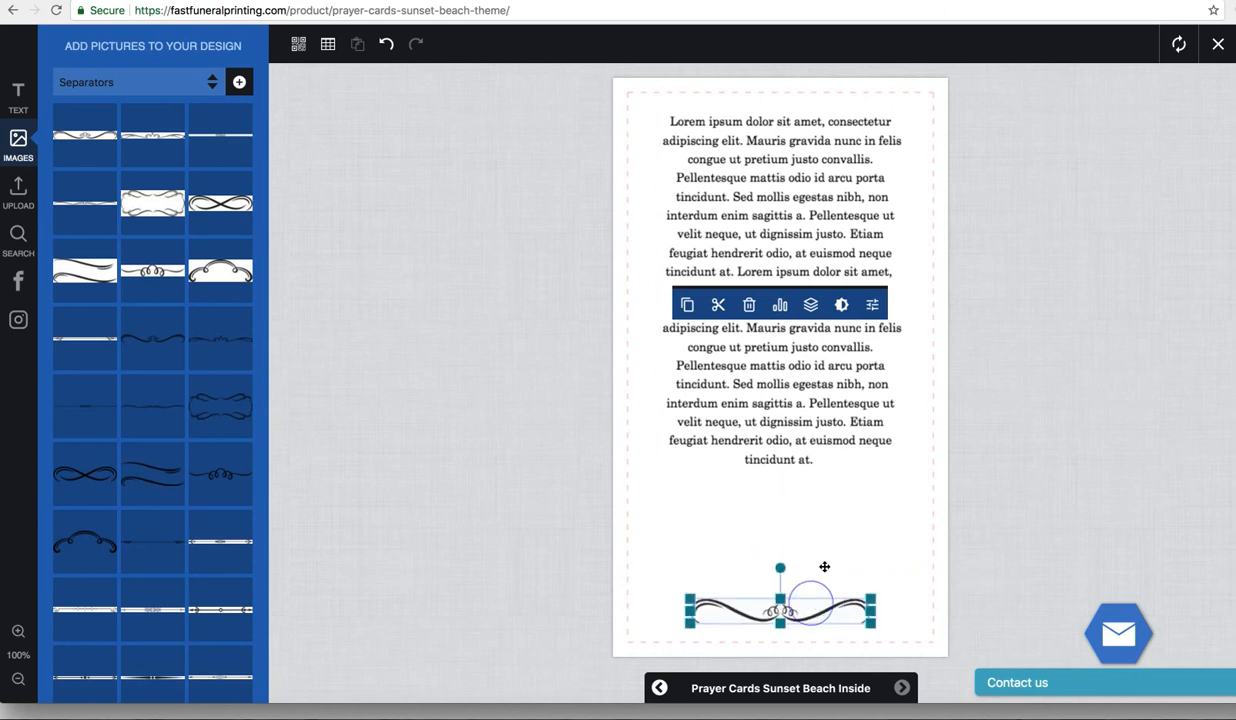
click(783, 471)
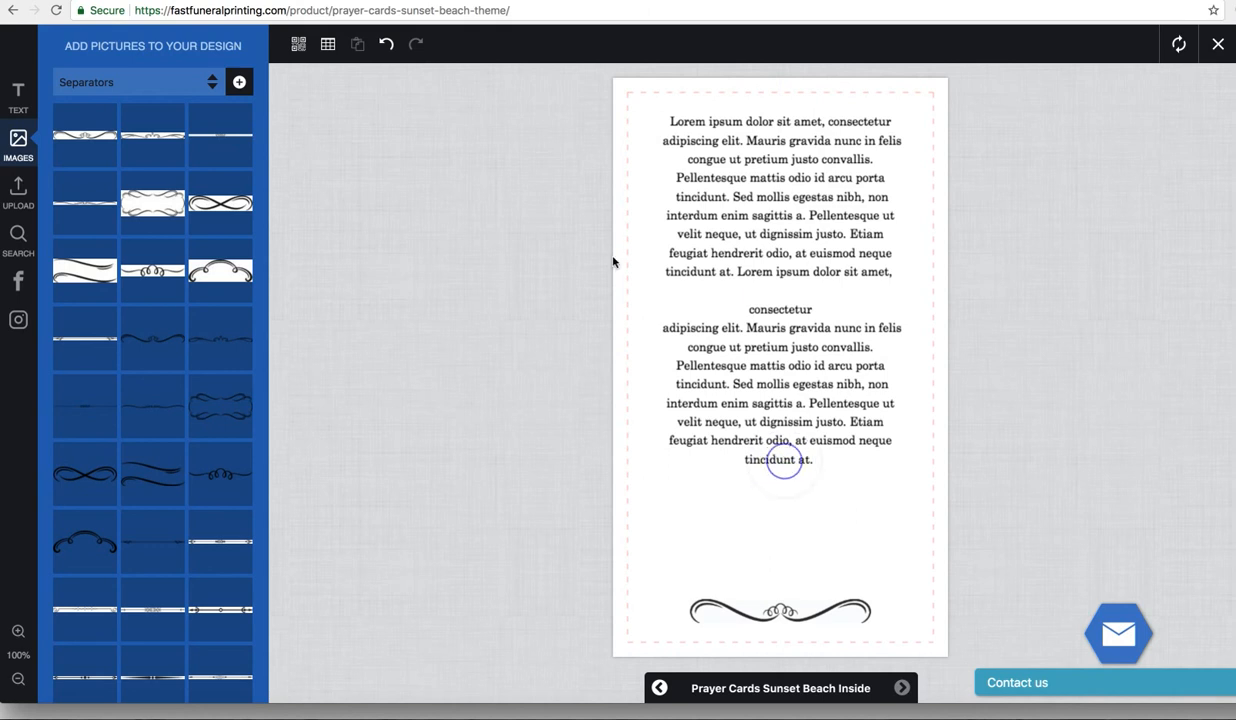
click(722, 184)
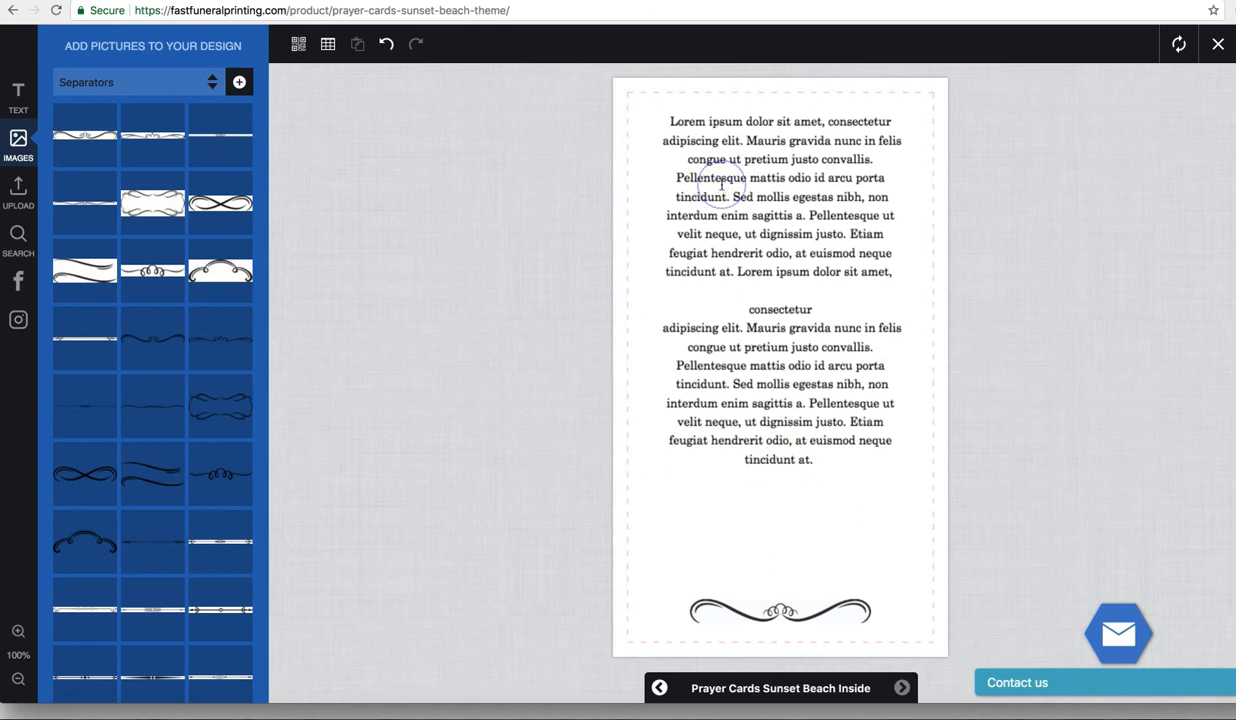
- Return to the outside page of the card and submit the design to bring up its final preview
click(659, 690)
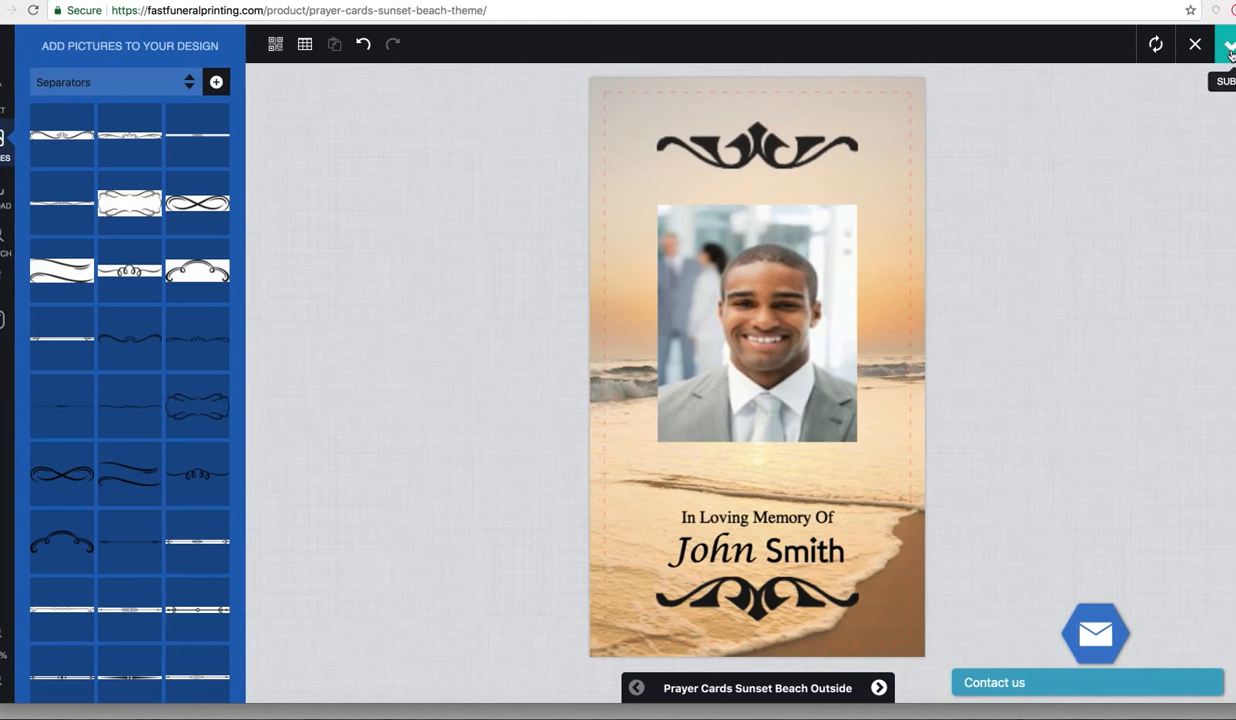
click(1230, 52)
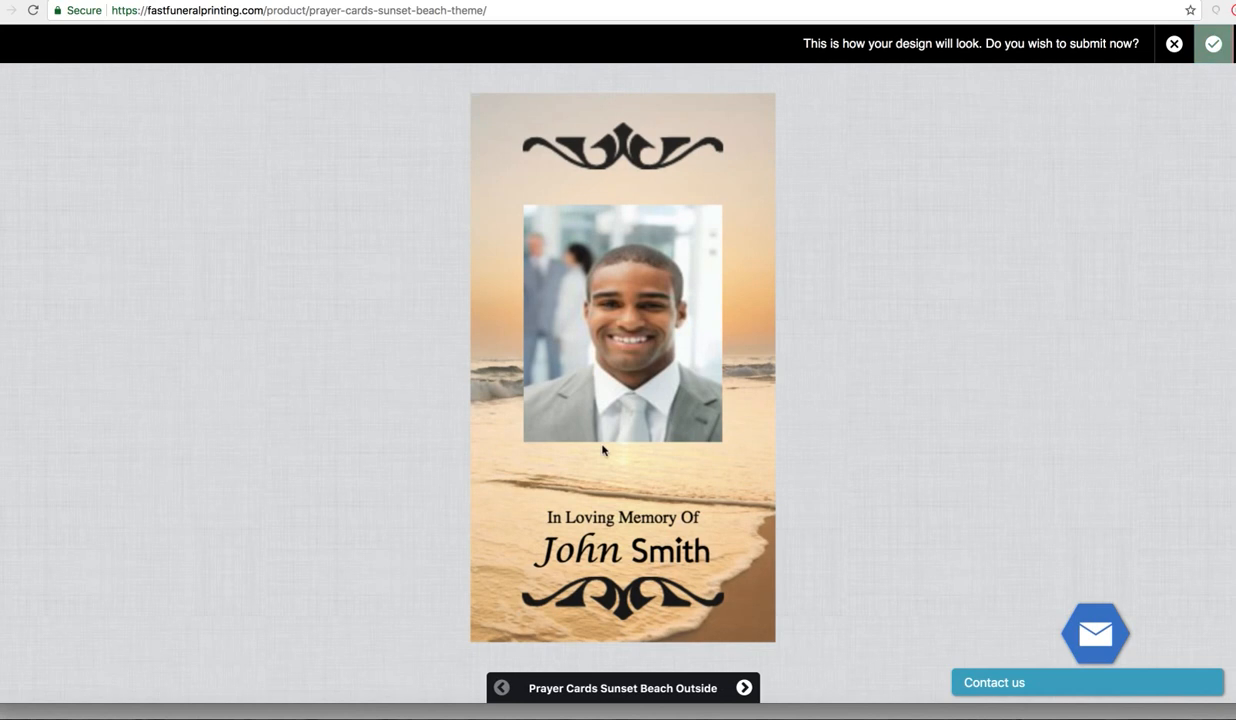
- Check the inside and outside pages in the final design preview and confirm the submission
click(744, 688)
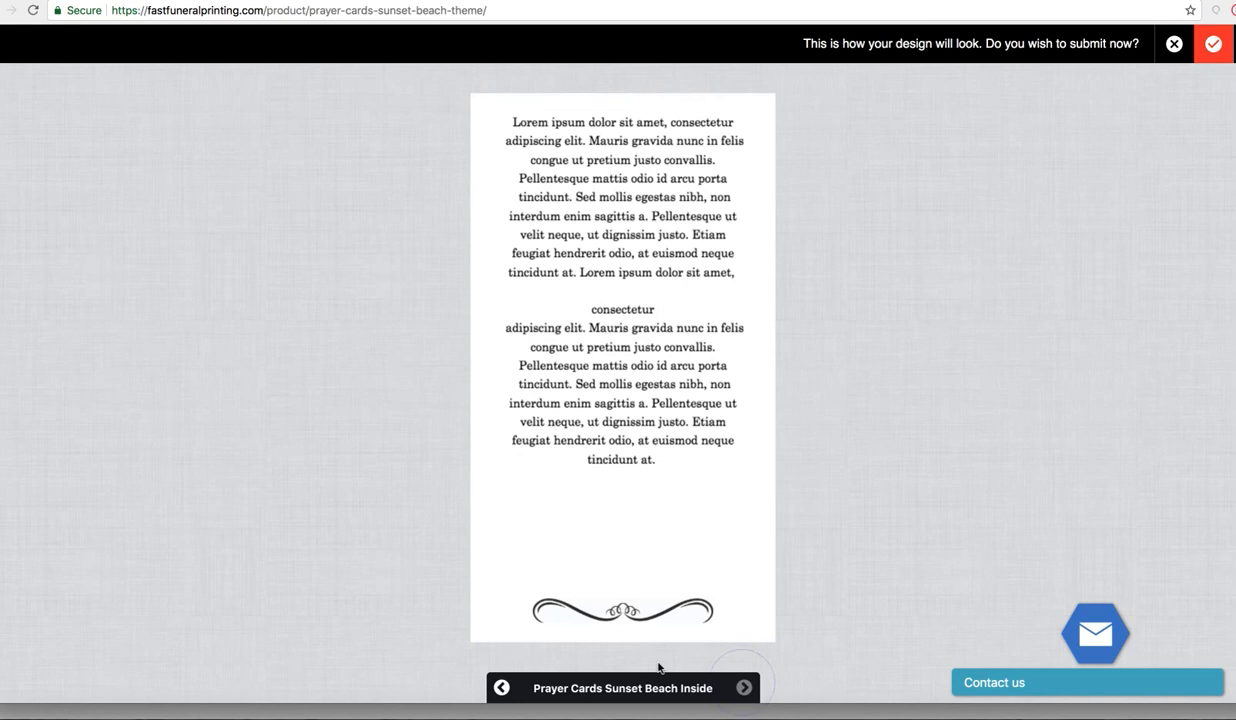
click(500, 688)
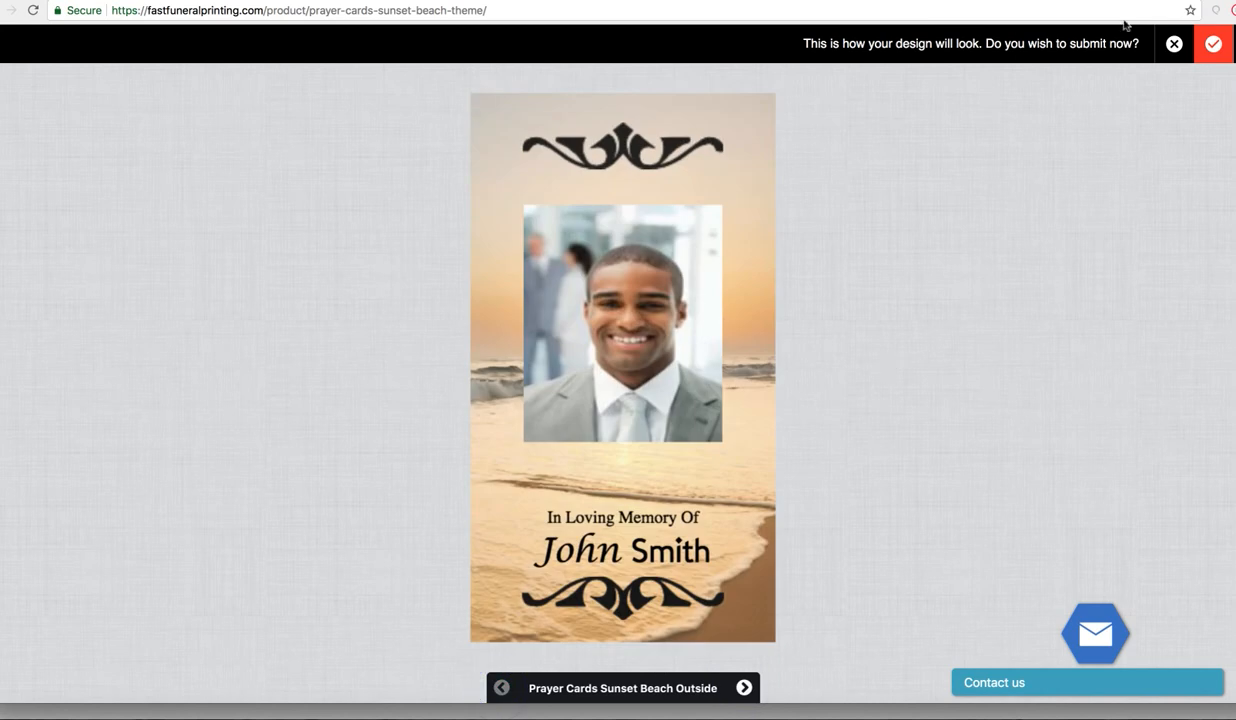
click(1214, 40)
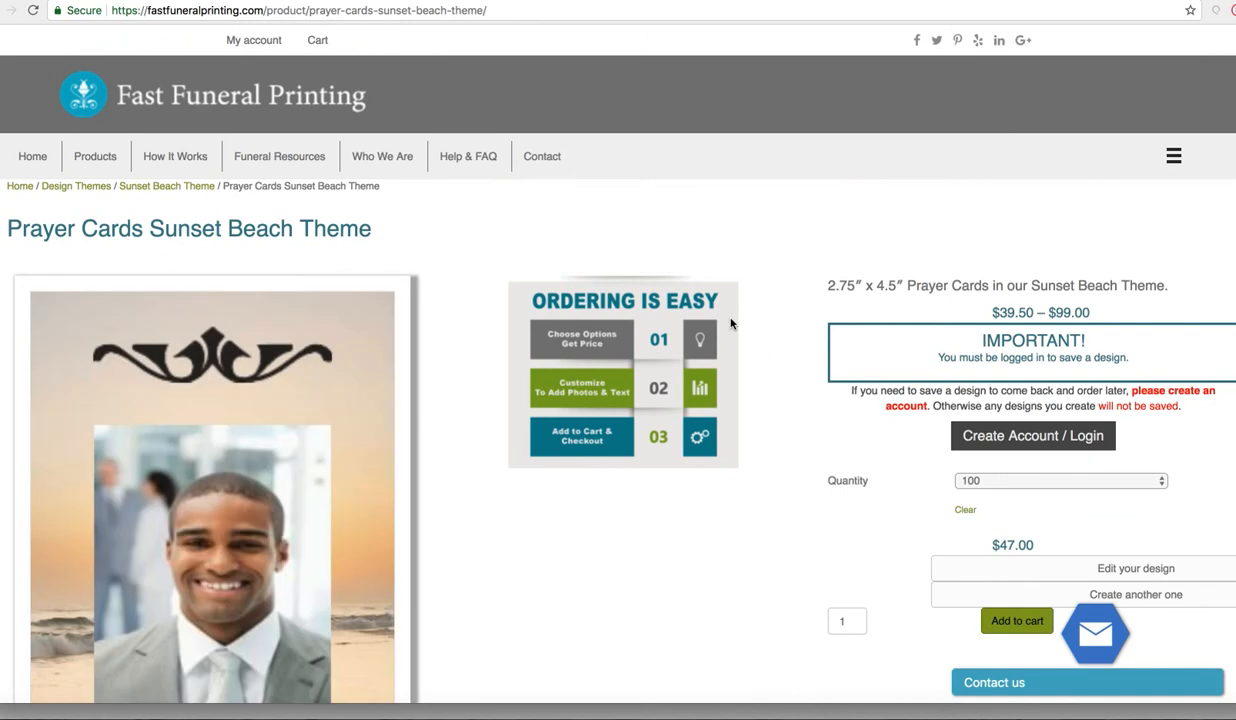
- Add the customized set of 100 Sunset Beach prayer cards to the cart
scroll(730, 323, down, 3)
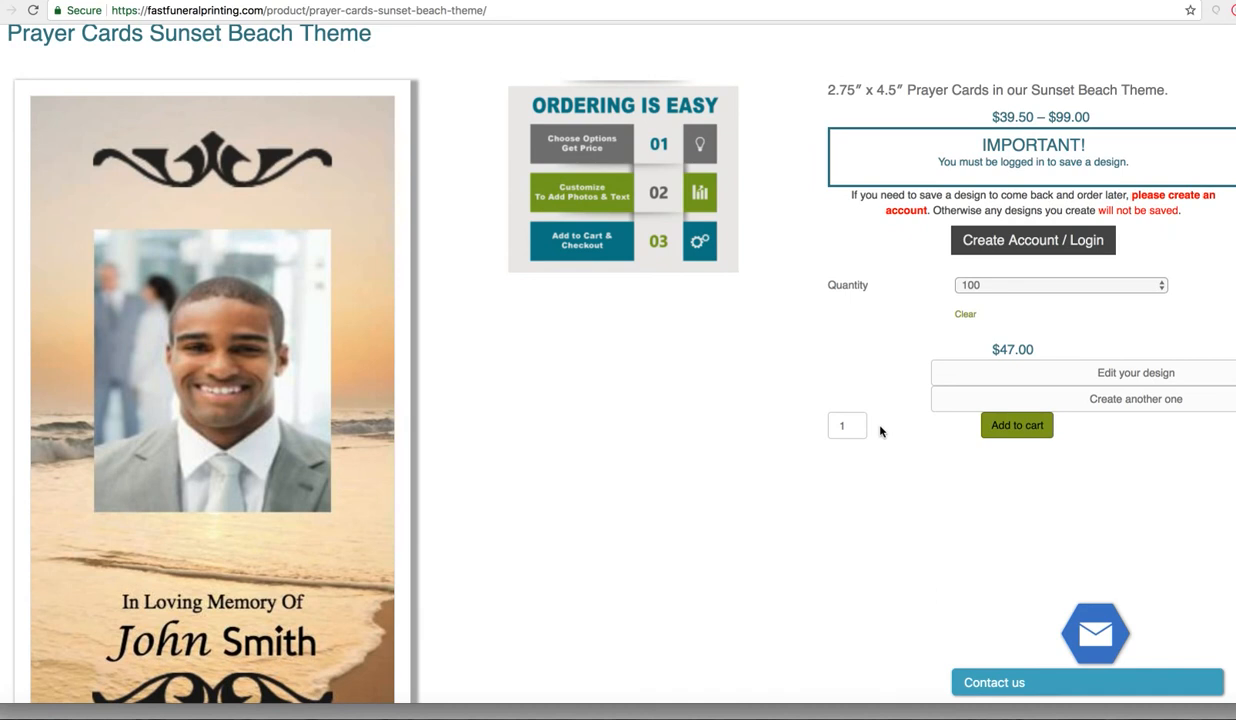
scroll(881, 431, down, 8)
scroll(881, 431, up, 10)
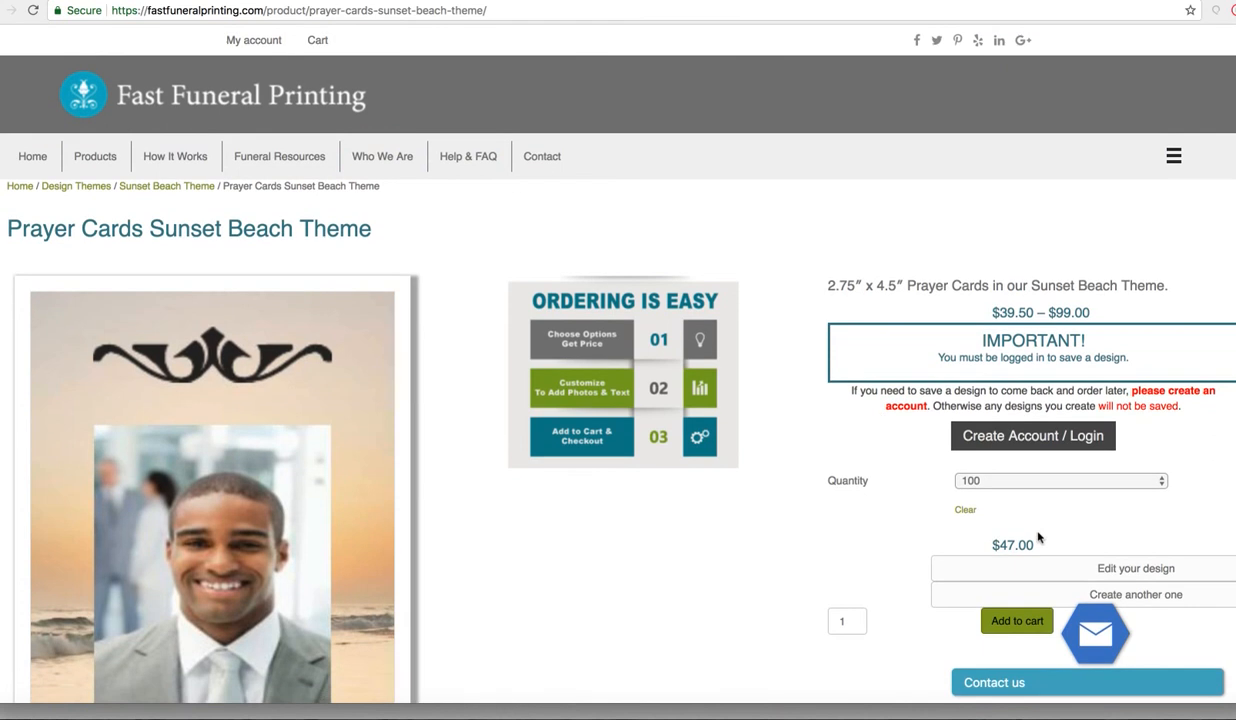
click(1017, 621)
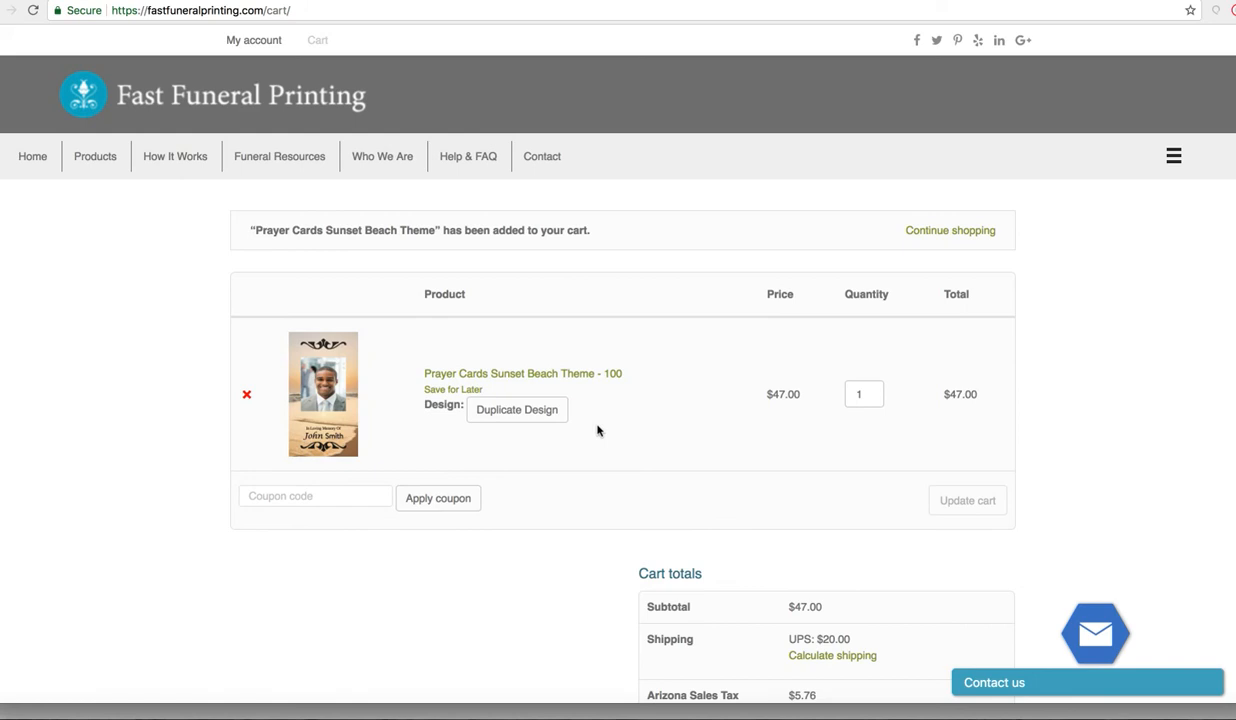
- Choose Arizona as the state in the cart's shipping calculator and proceed to checkout
scroll(607, 444, down, 1)
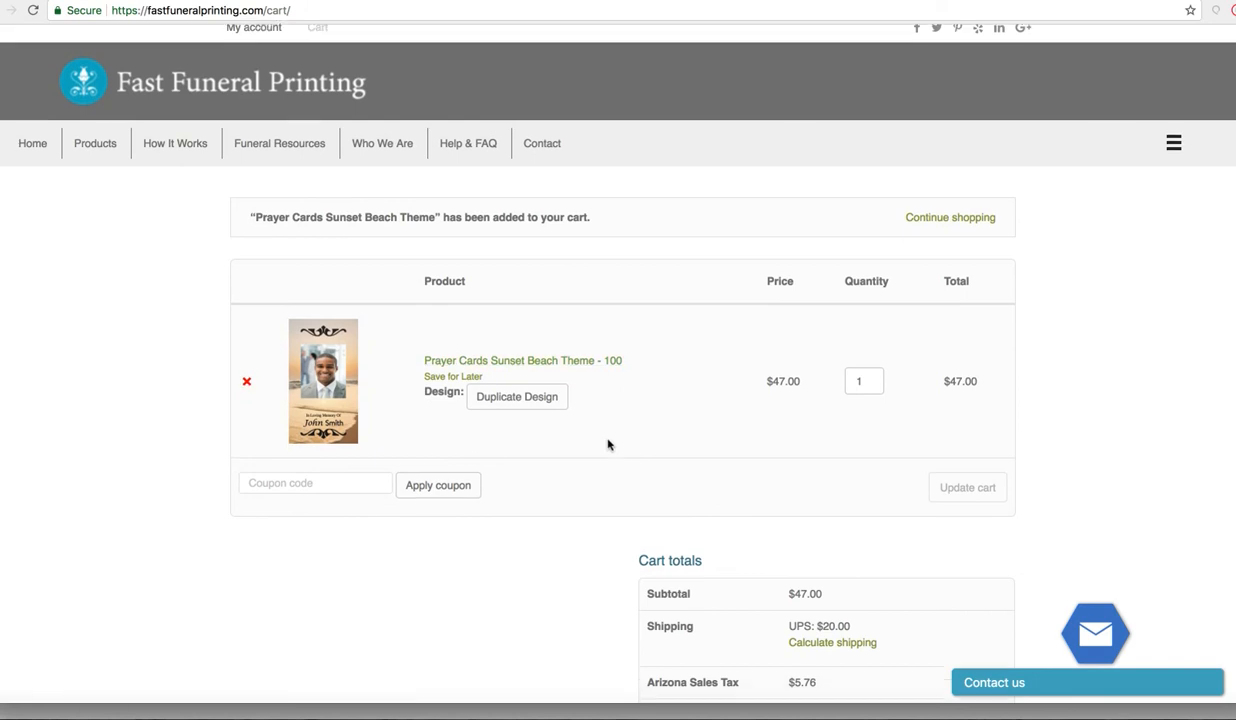
scroll(607, 443, down, 3)
scroll(610, 442, down, 3)
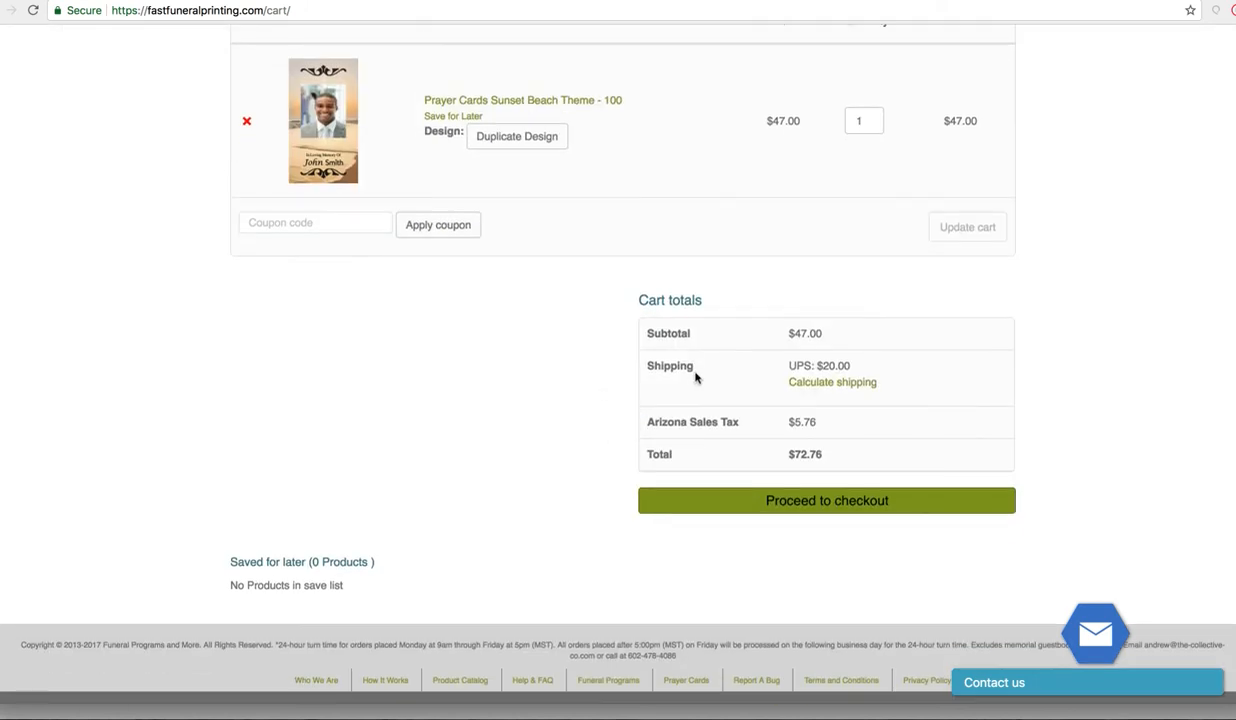
click(816, 383)
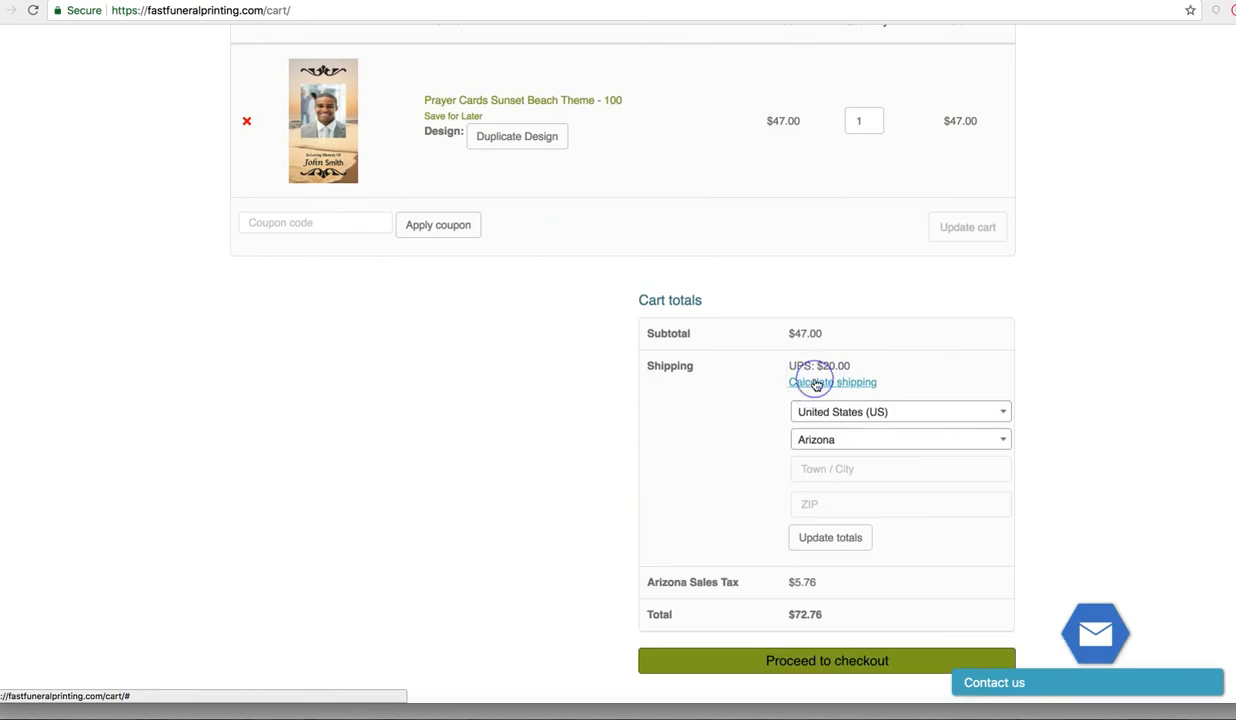
click(830, 441)
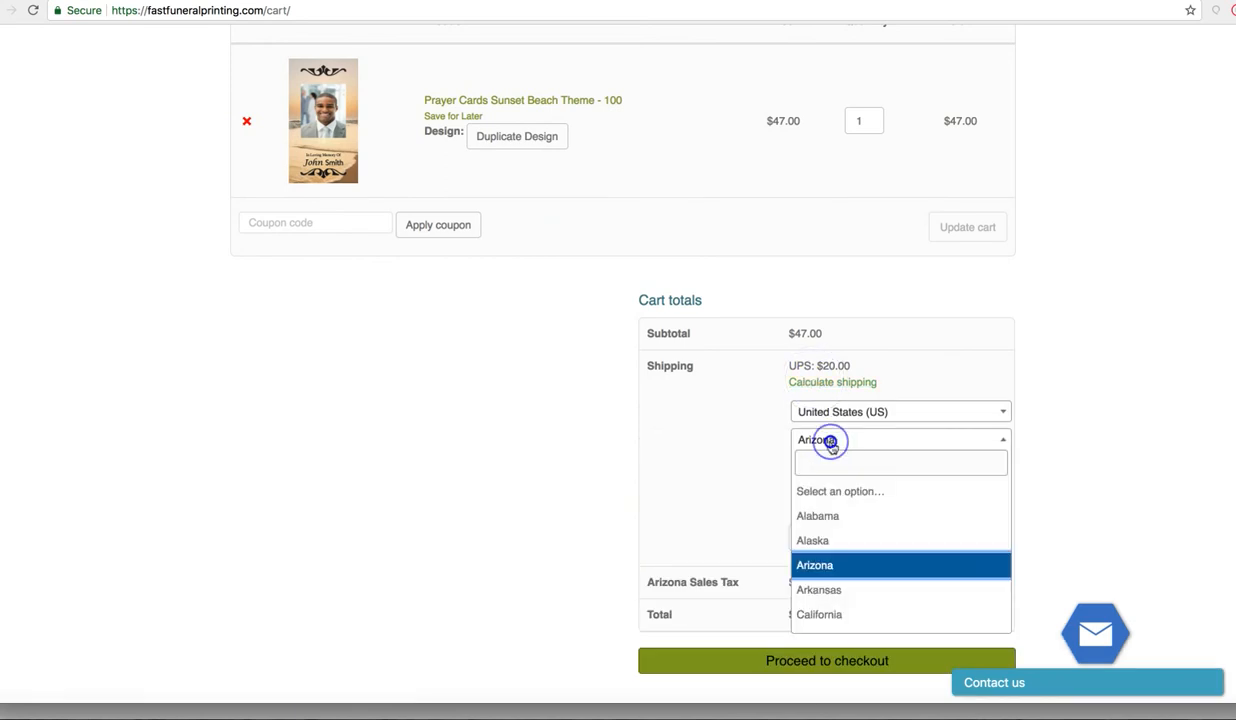
click(812, 565)
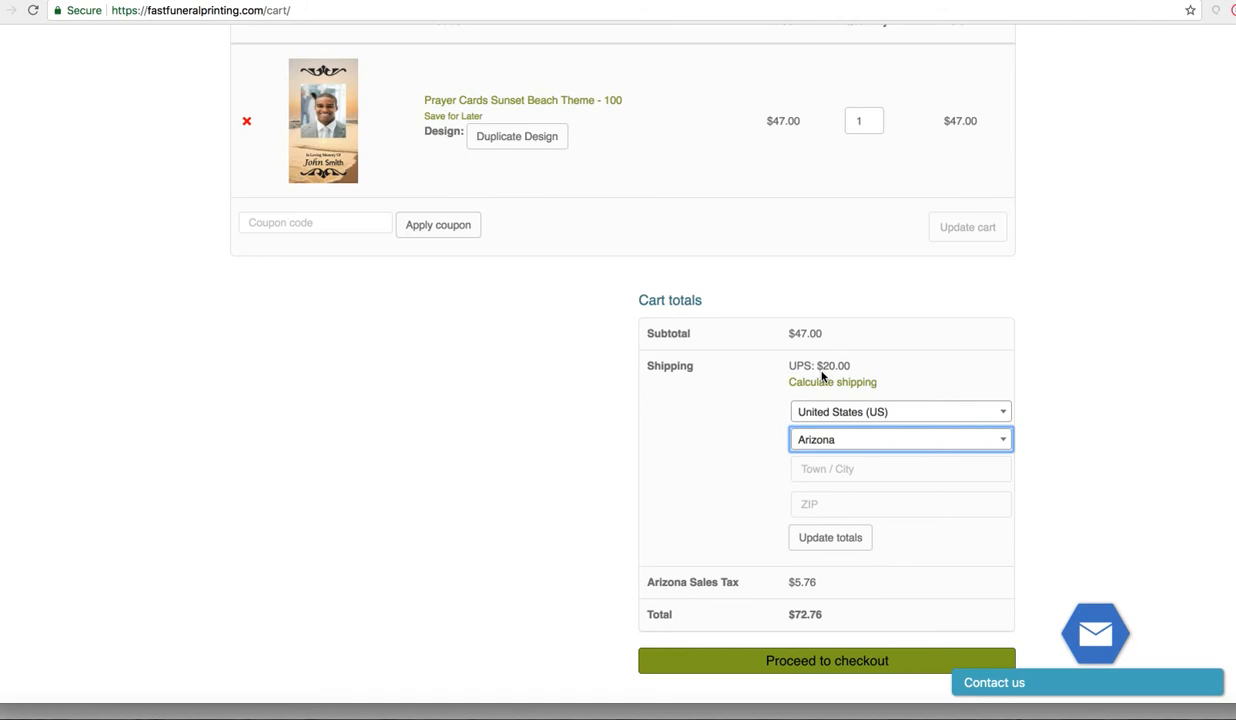
scroll(823, 376, down, 1)
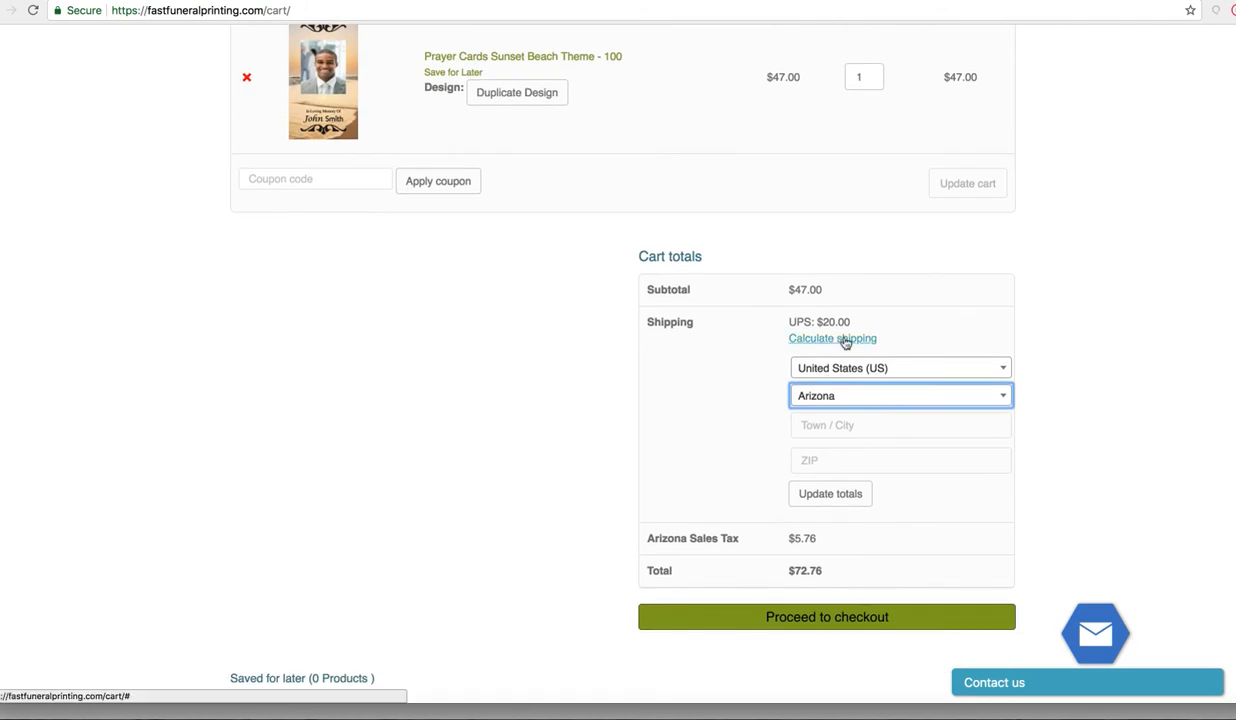
click(838, 619)
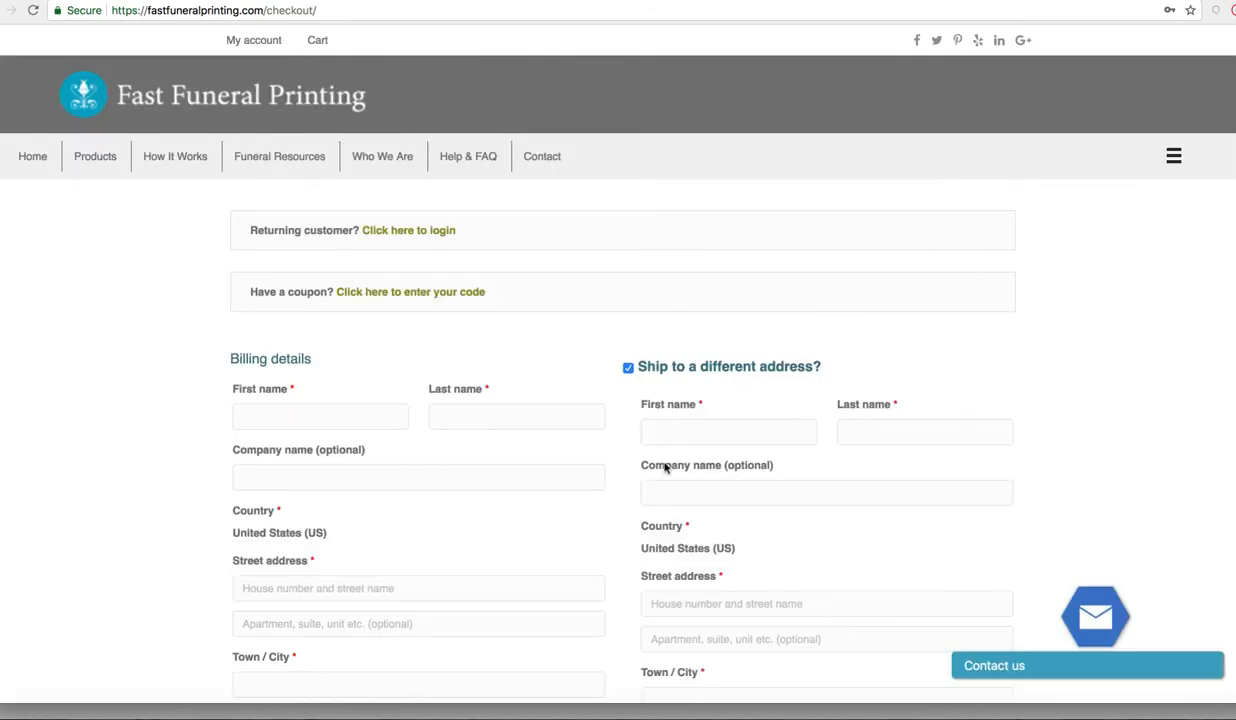
- Examine the checkout page's billing, shipping, order summary and payment sections, ending in the optional order notes
scroll(665, 469, down, 1)
scroll(664, 463, down, 5)
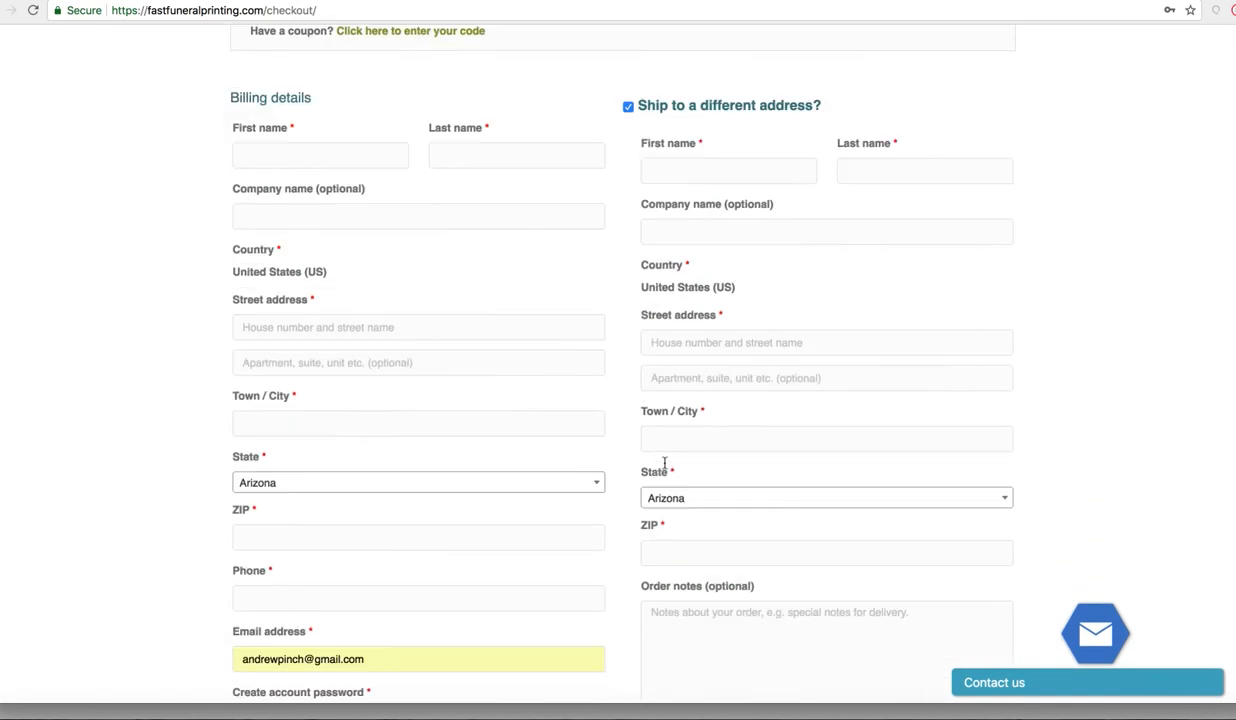
scroll(664, 463, down, 5)
scroll(665, 469, down, 3)
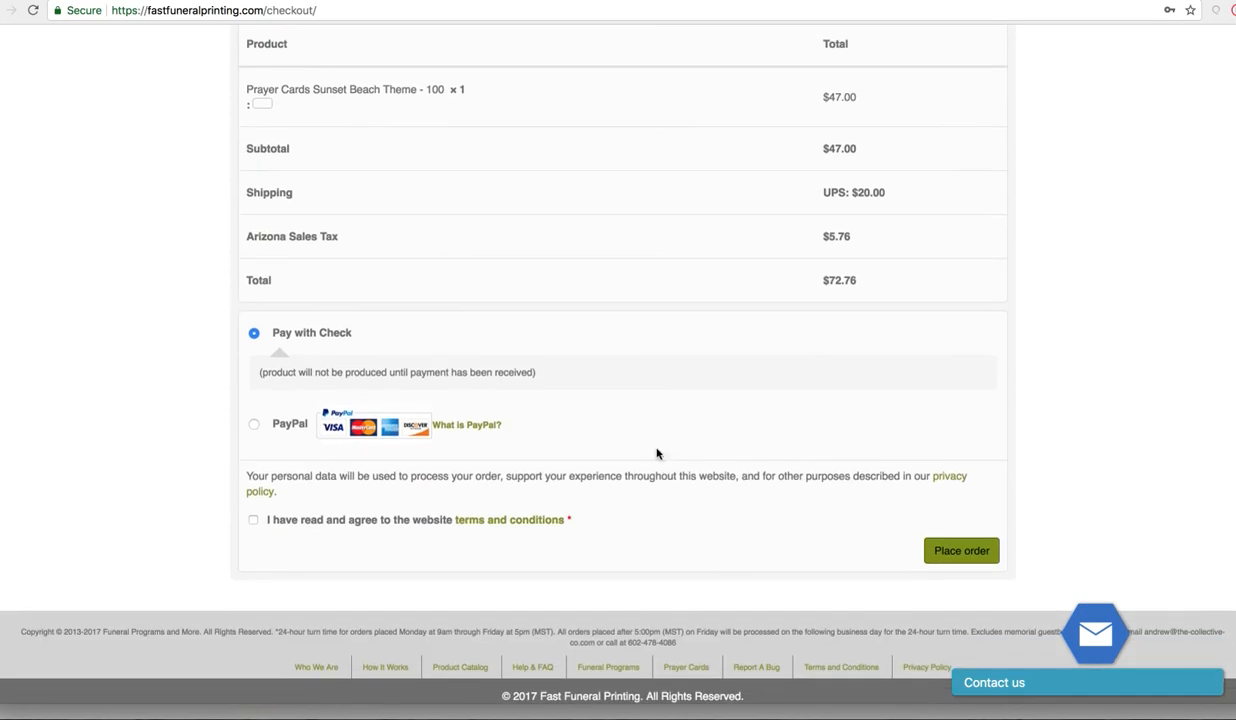
scroll(657, 453, up, 7)
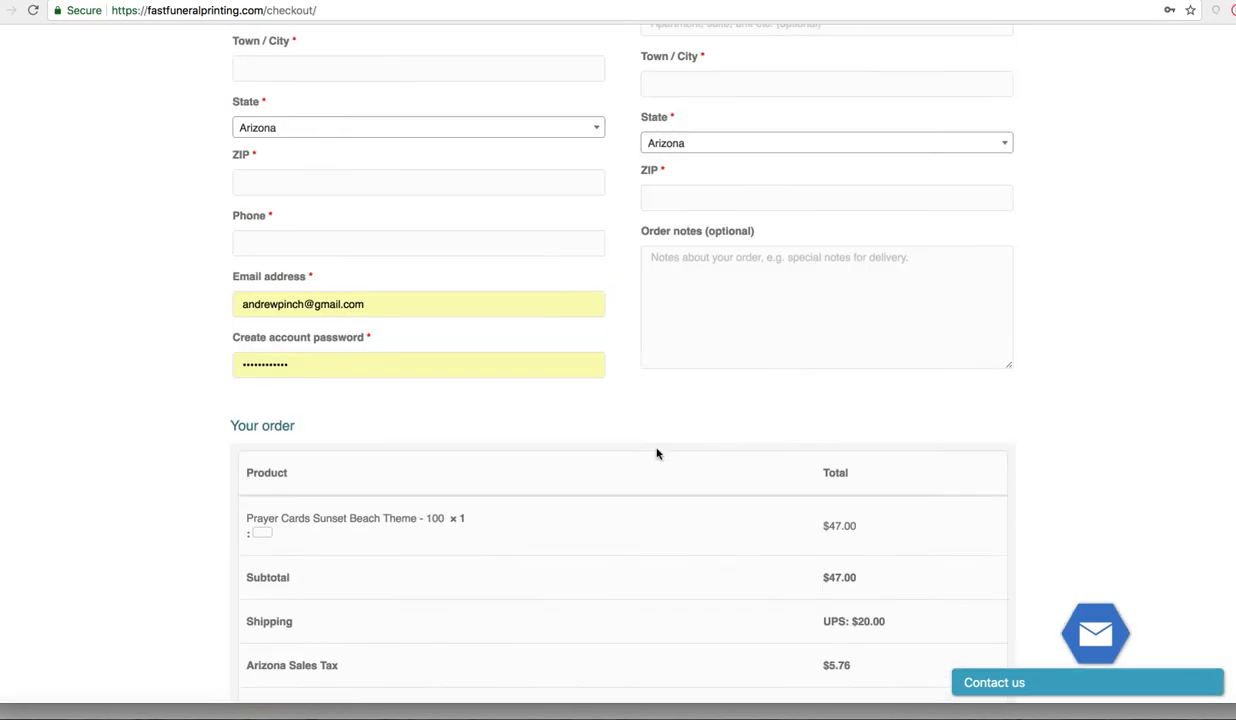
scroll(657, 449, up, 2)
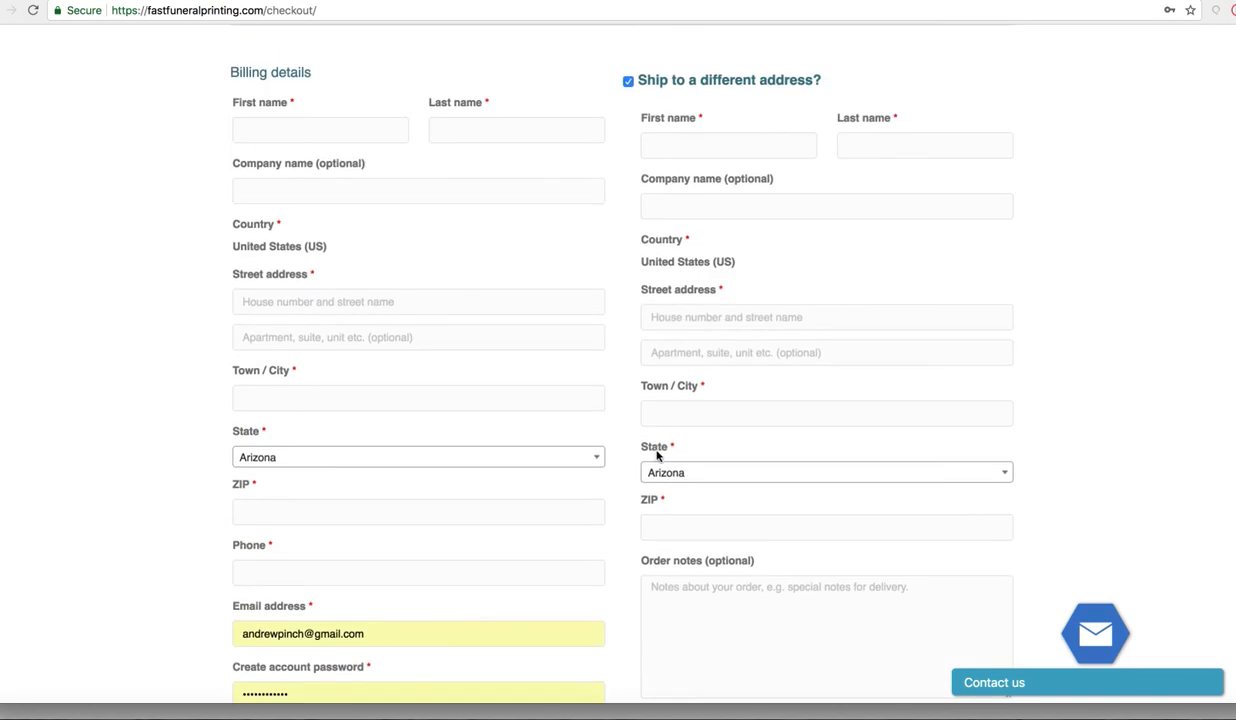
scroll(657, 455, up, 3)
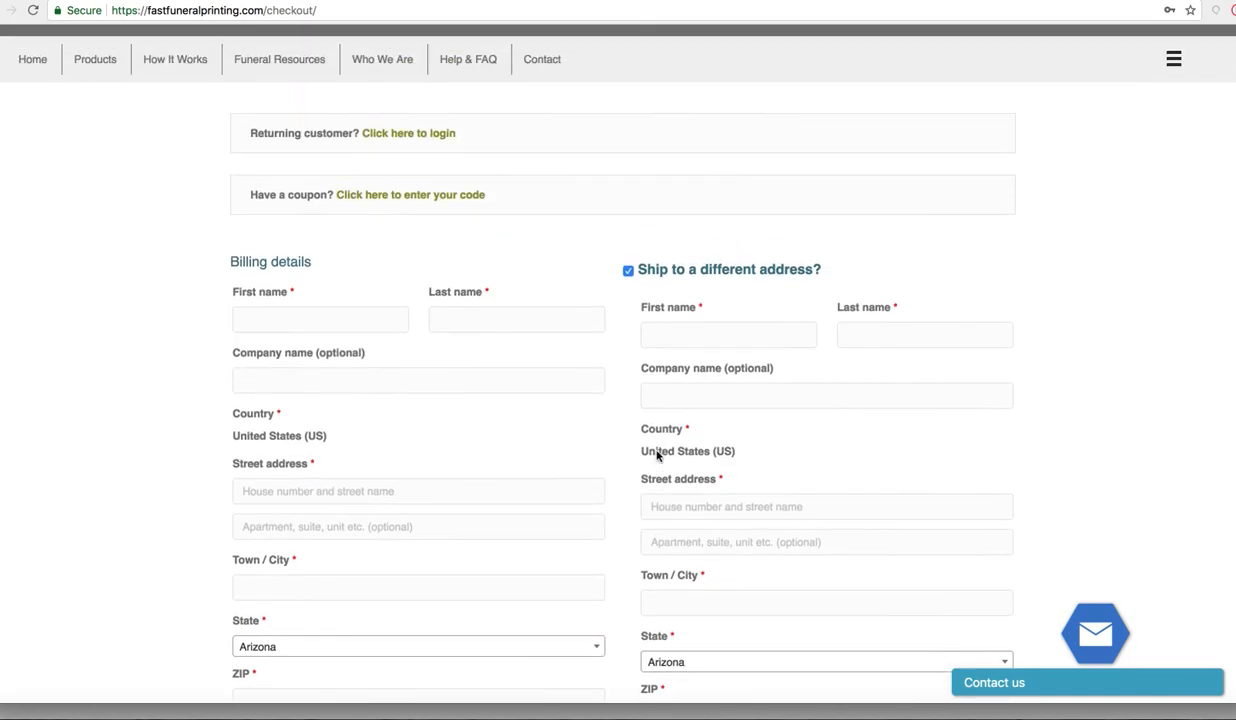
scroll(657, 455, down, 1)
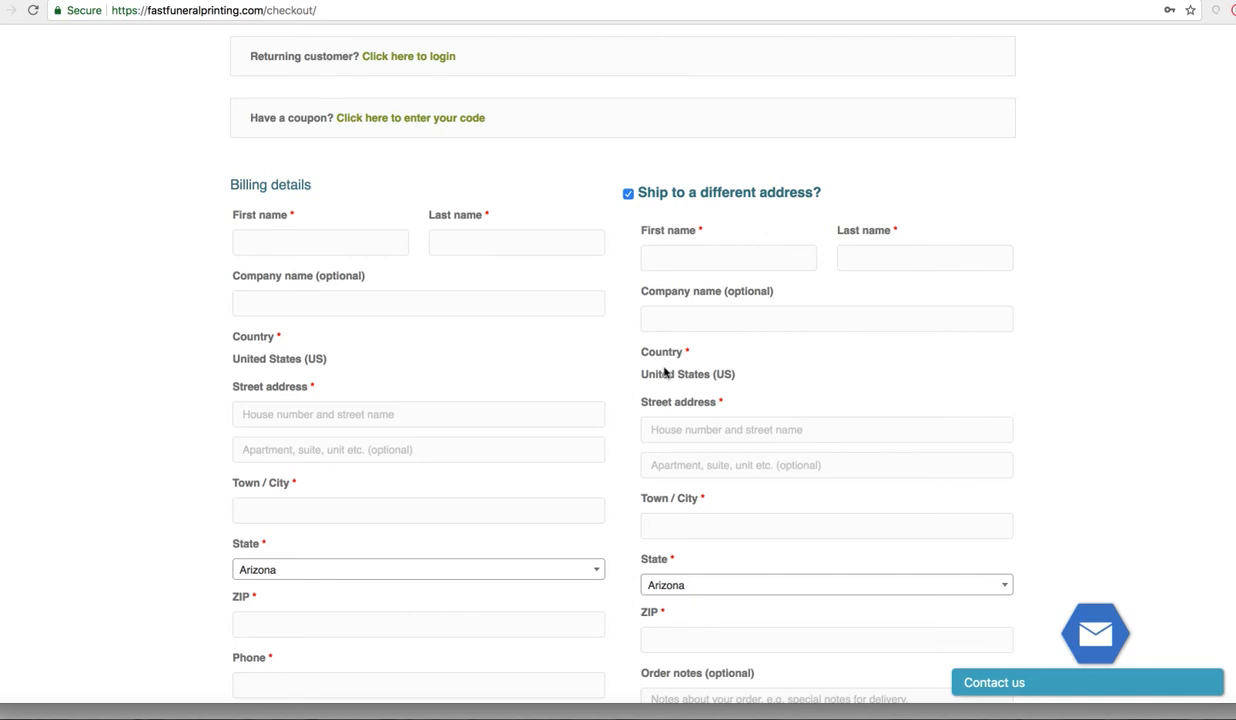
scroll(615, 381, down, 5)
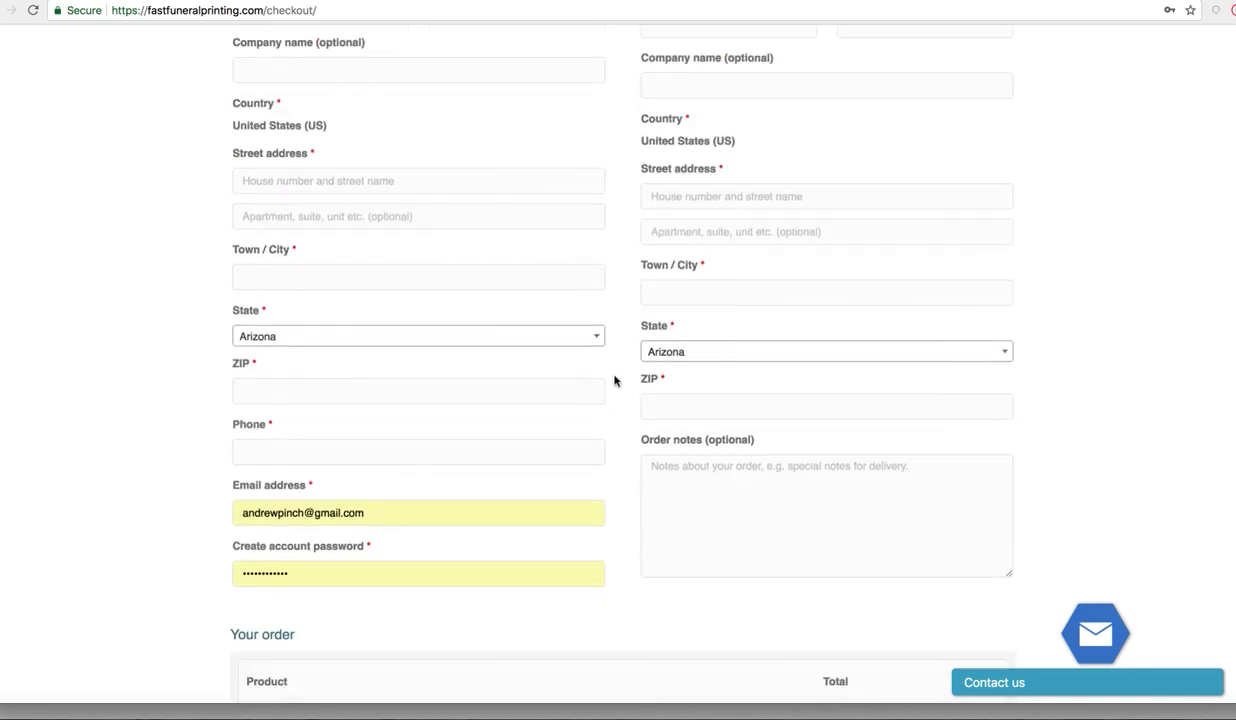
scroll(615, 381, down, 1)
click(709, 473)
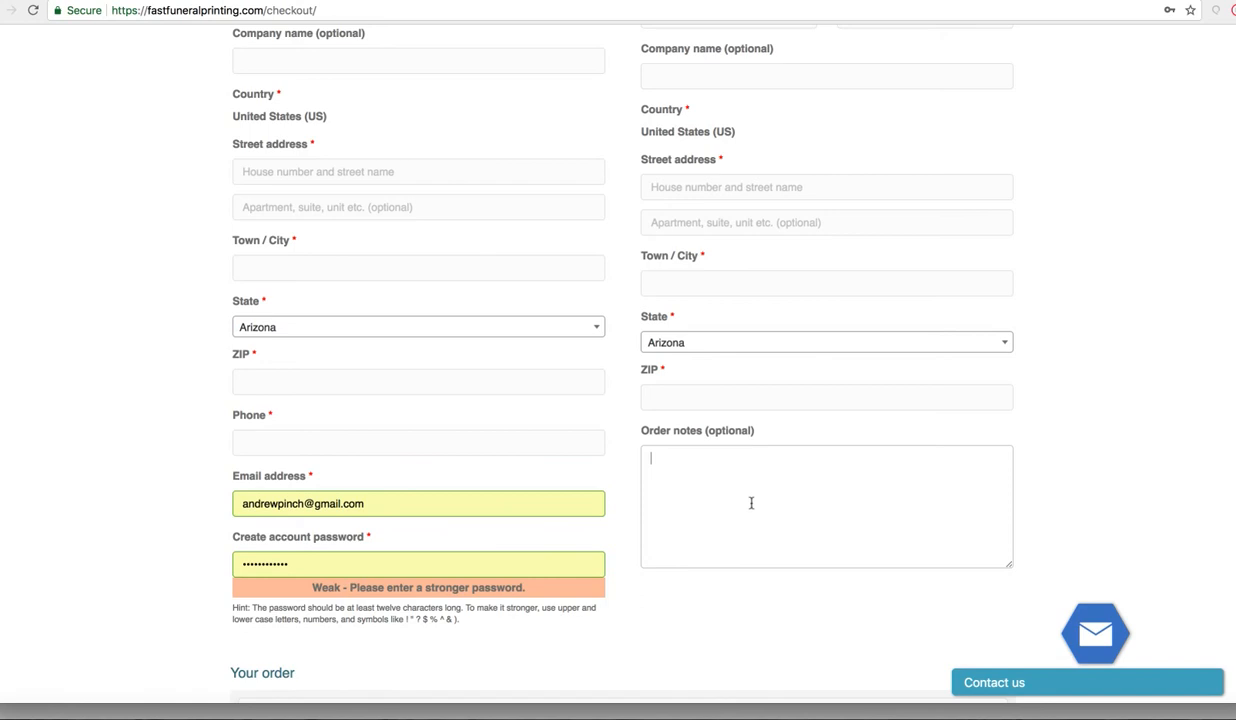
- Select PayPal as the payment method for the order
scroll(683, 478, down, 3)
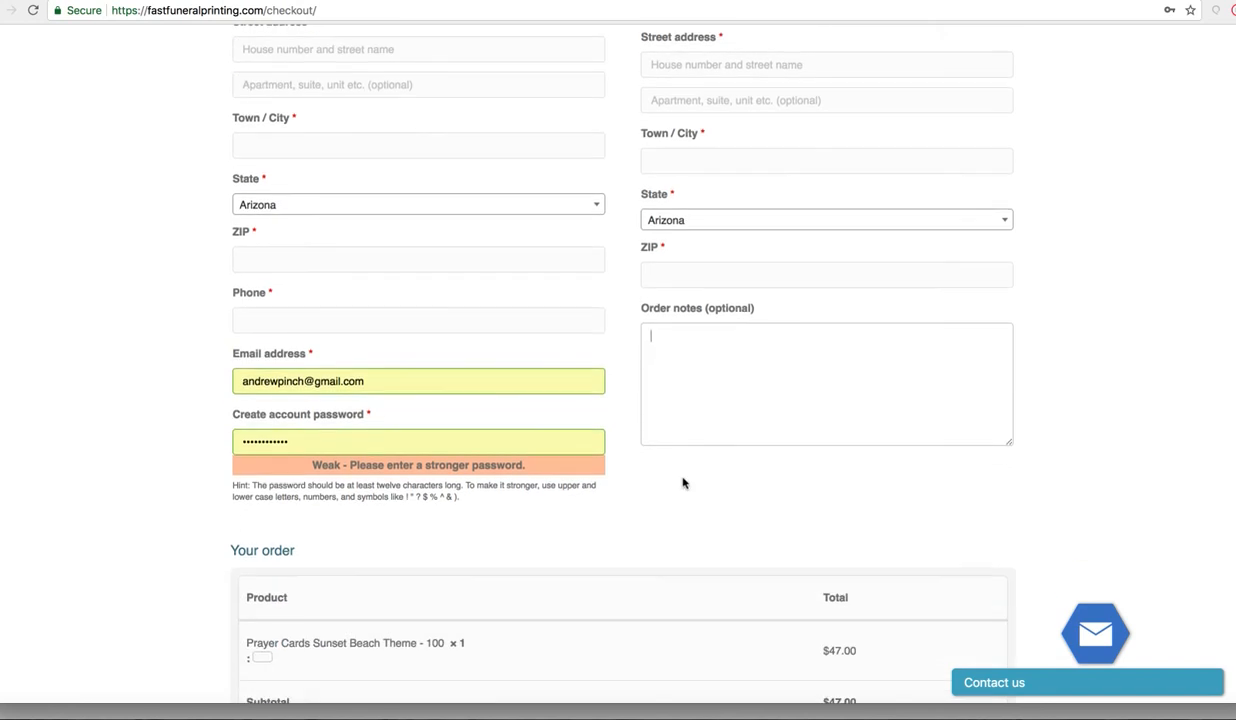
scroll(683, 483, down, 5)
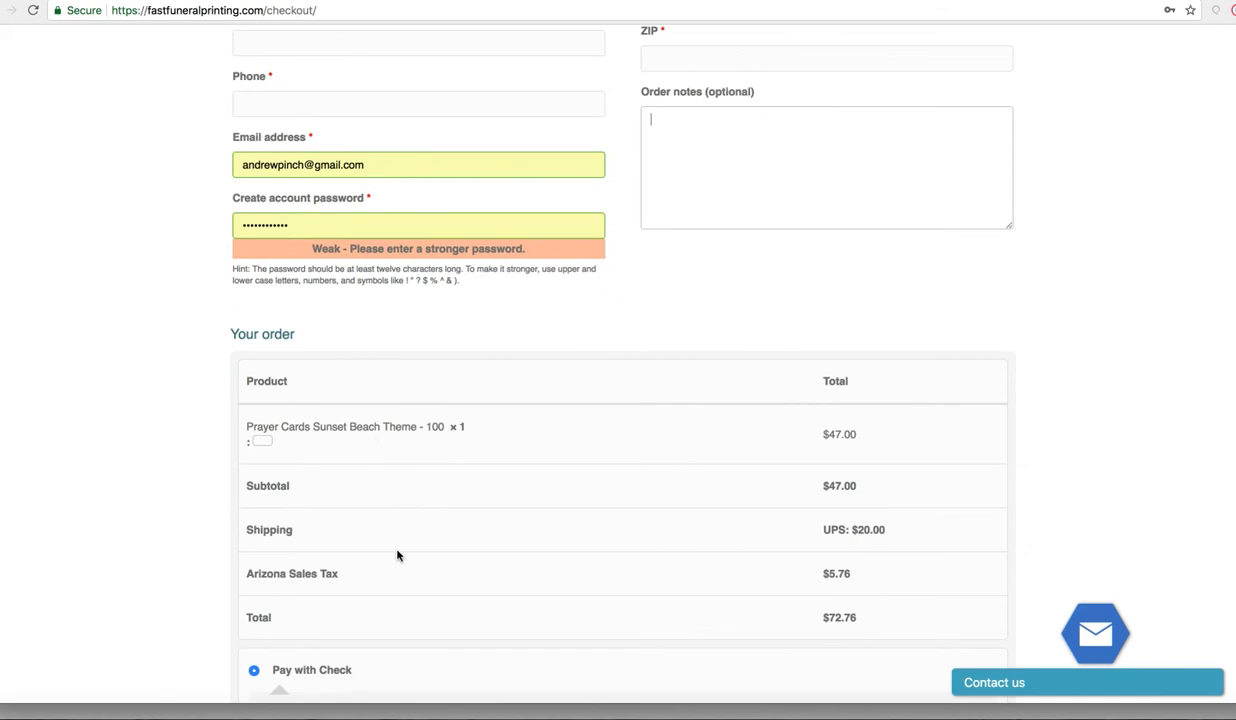
scroll(397, 555, down, 3)
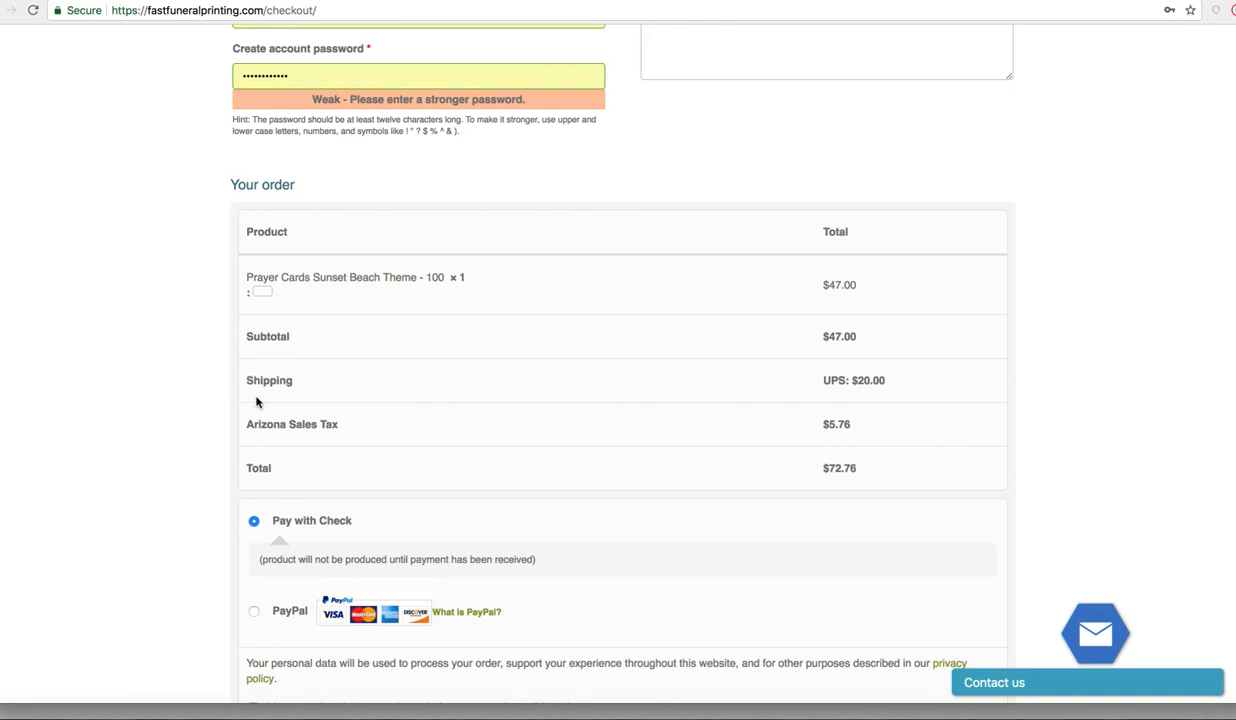
scroll(637, 455, down, 4)
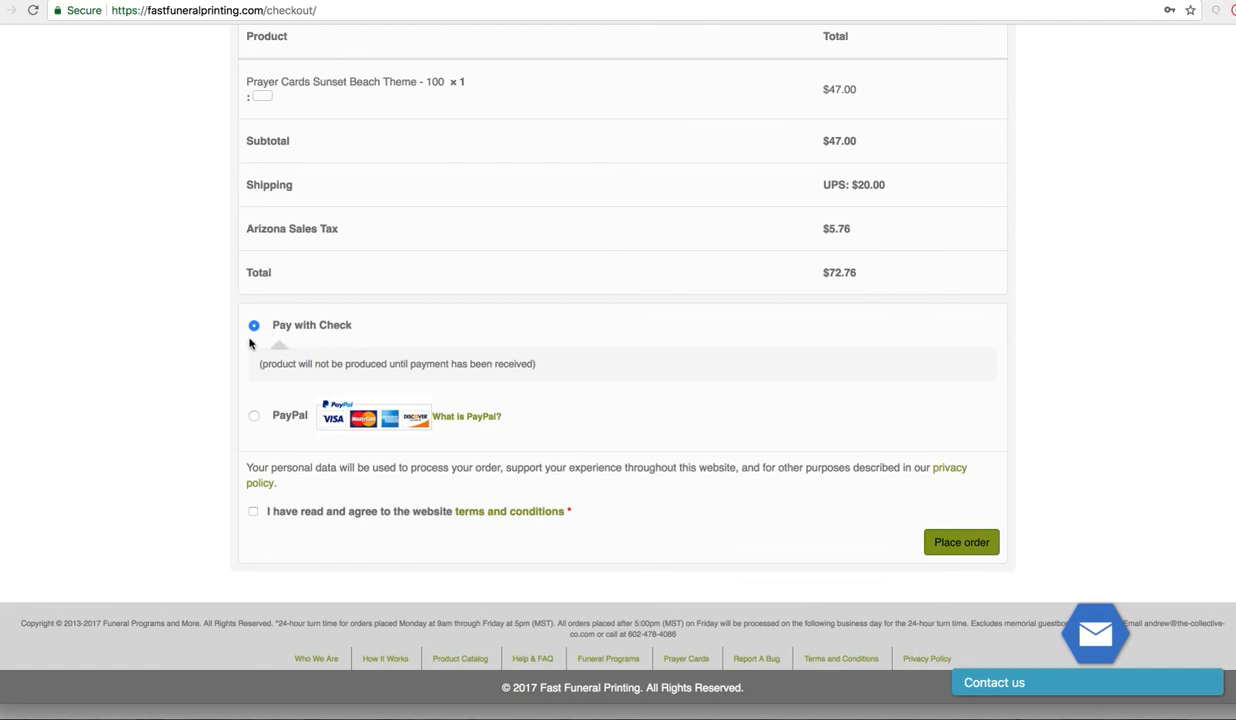
click(253, 415)
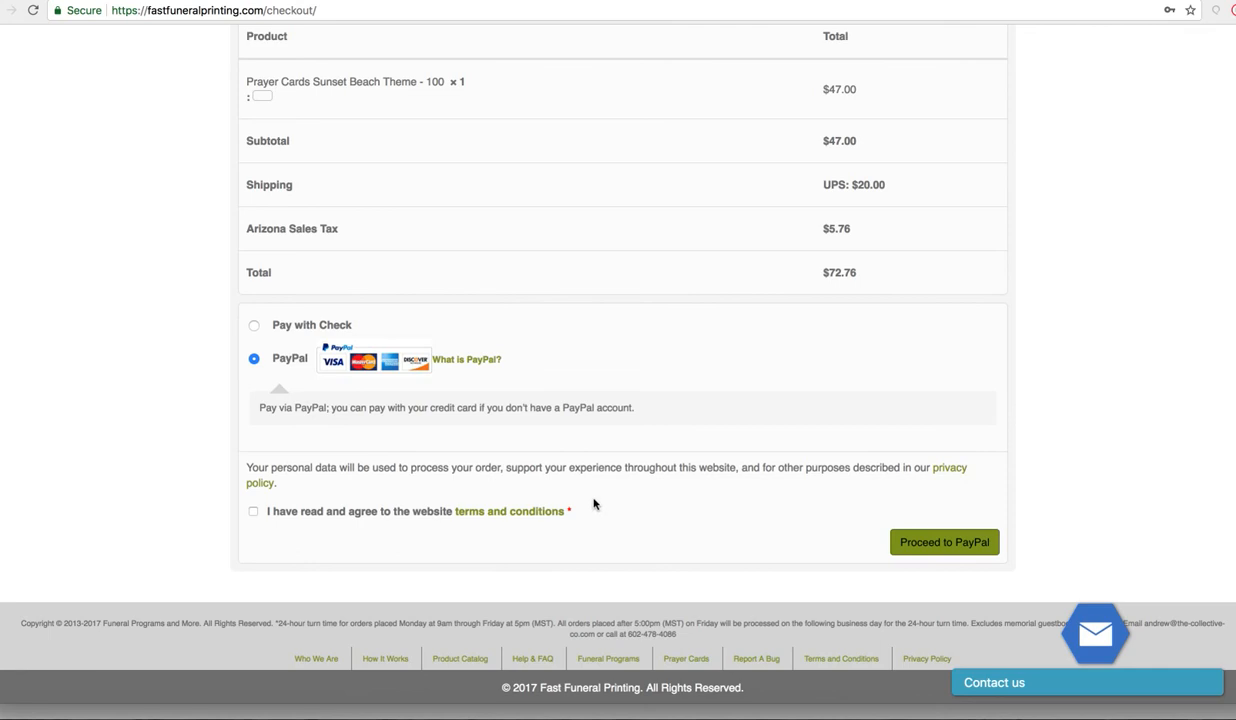
- Try to proceed to PayPal with the billing and shipping details left blank
scroll(708, 270, up, 1)
scroll(708, 270, up, 1)
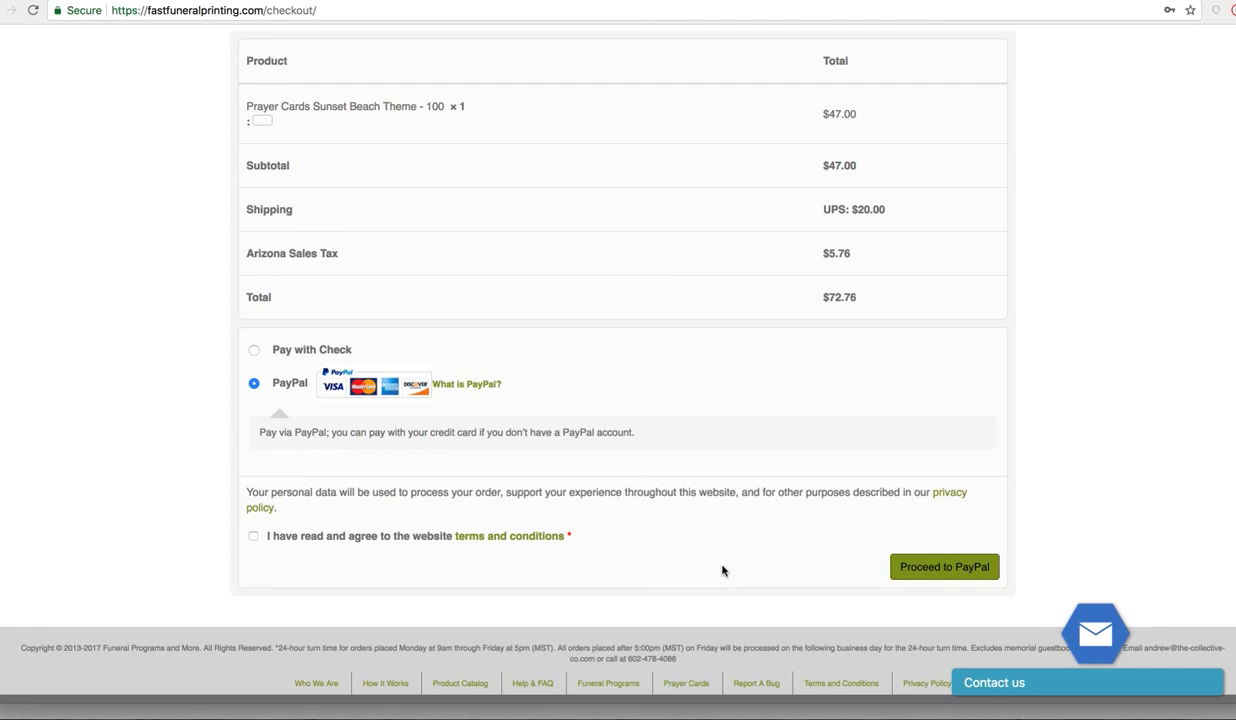
scroll(723, 571, down, 1)
click(948, 542)
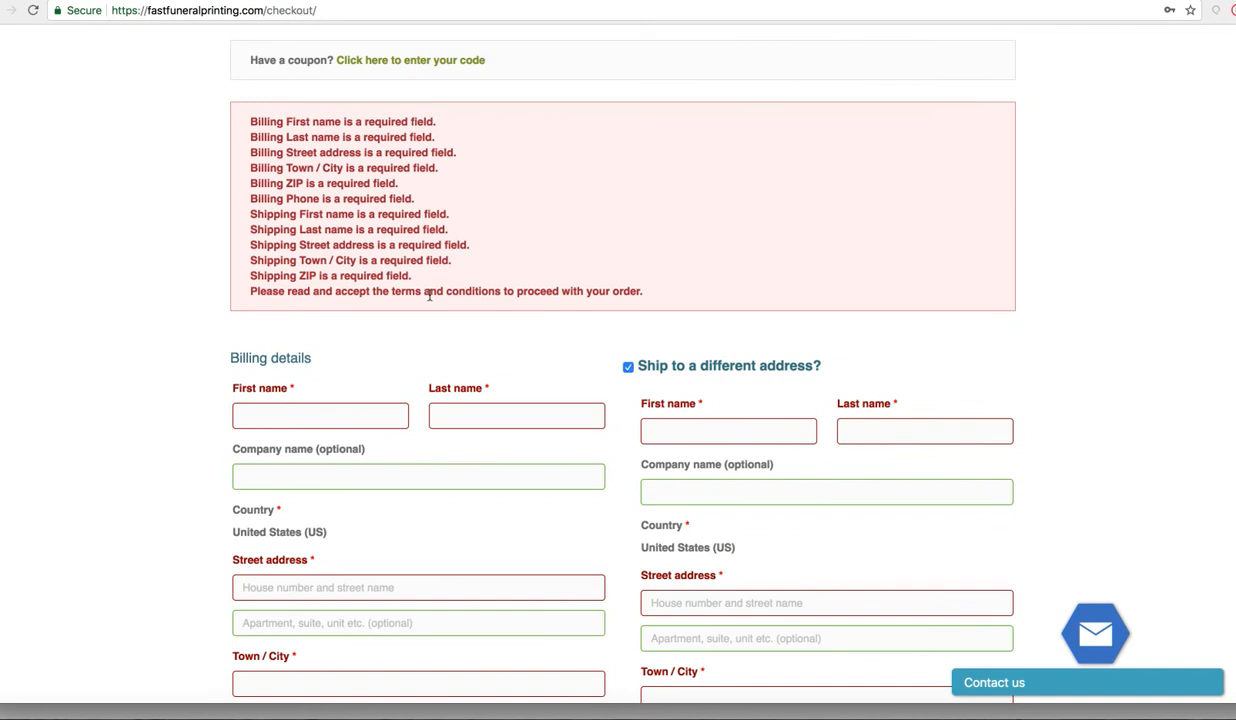
scroll(609, 334, up, 5)
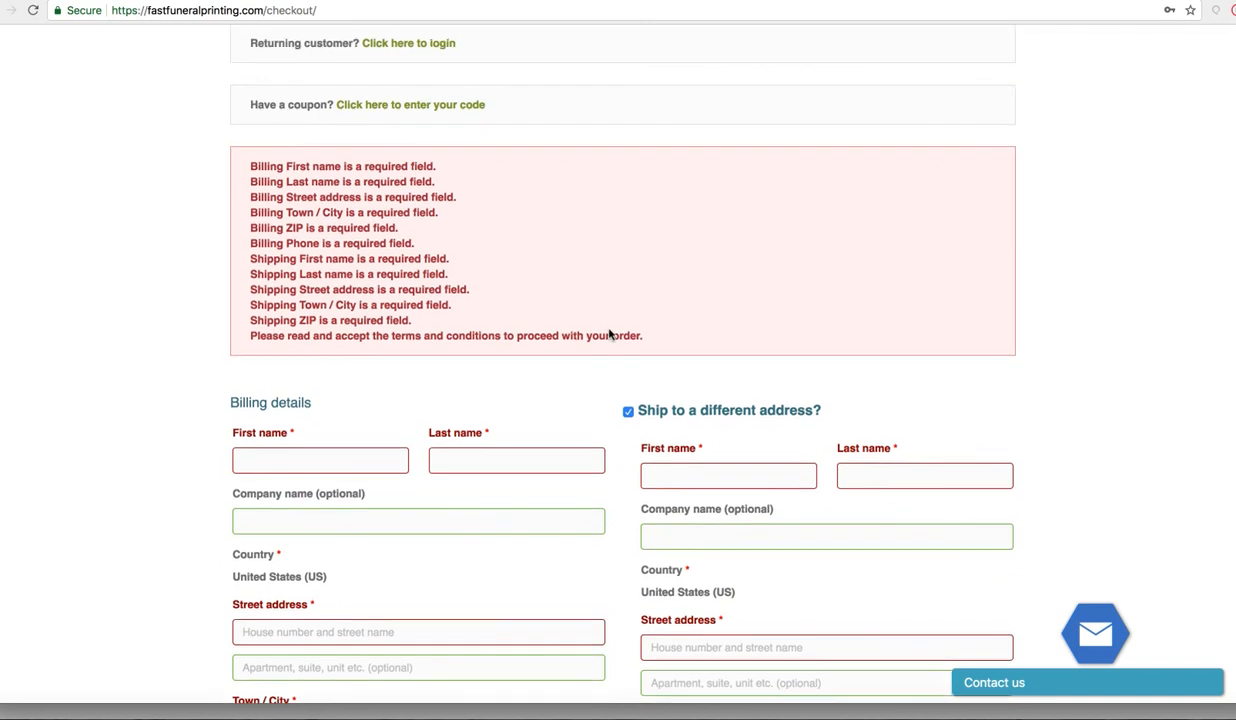
scroll(609, 331, down, 10)
scroll(609, 331, down, 5)
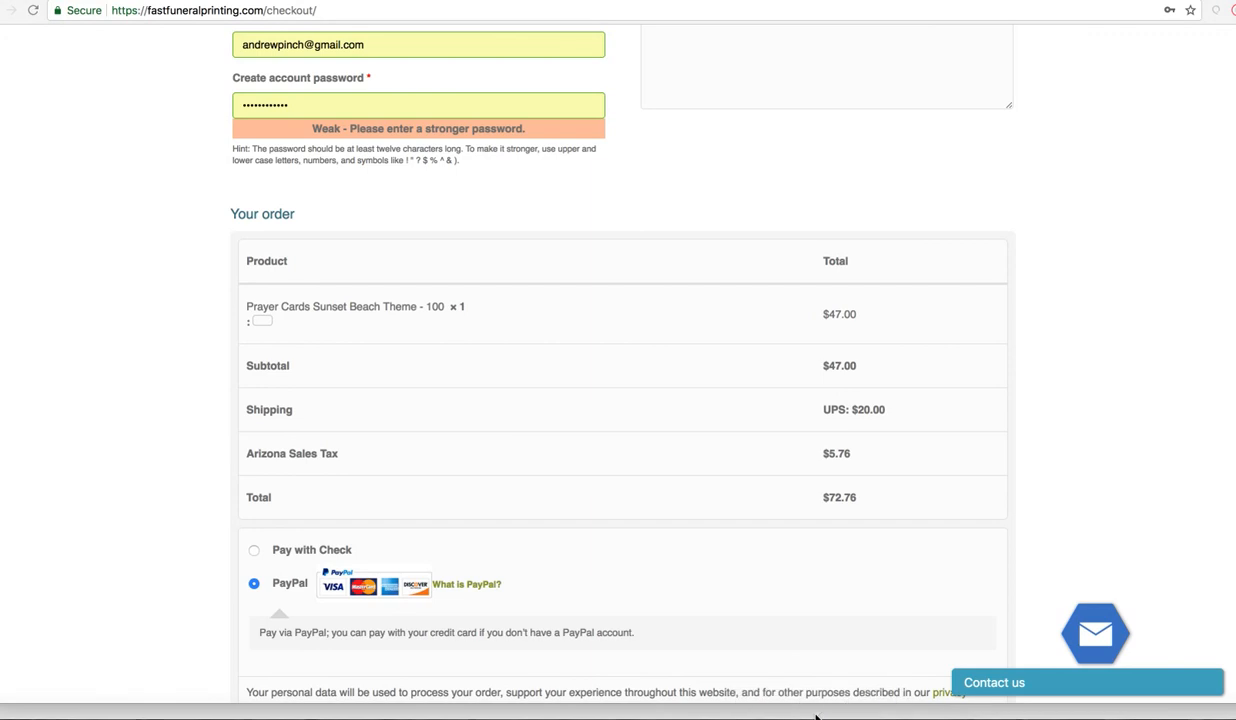
click(939, 0)
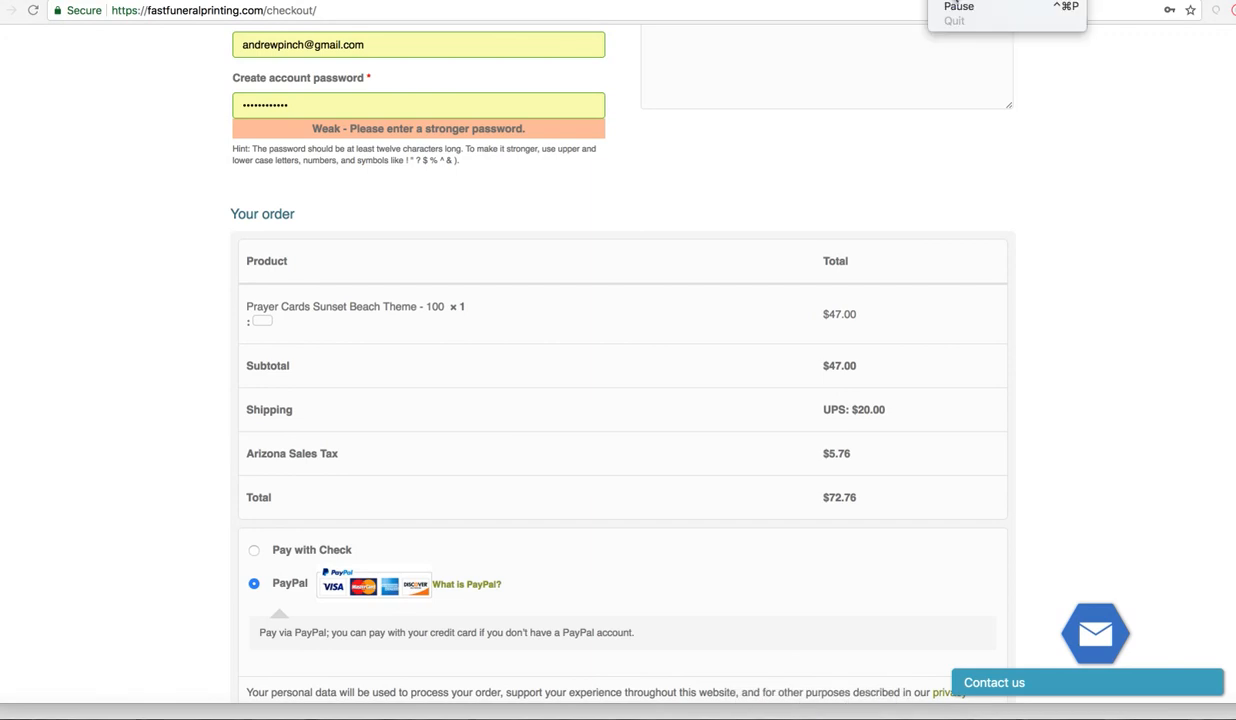